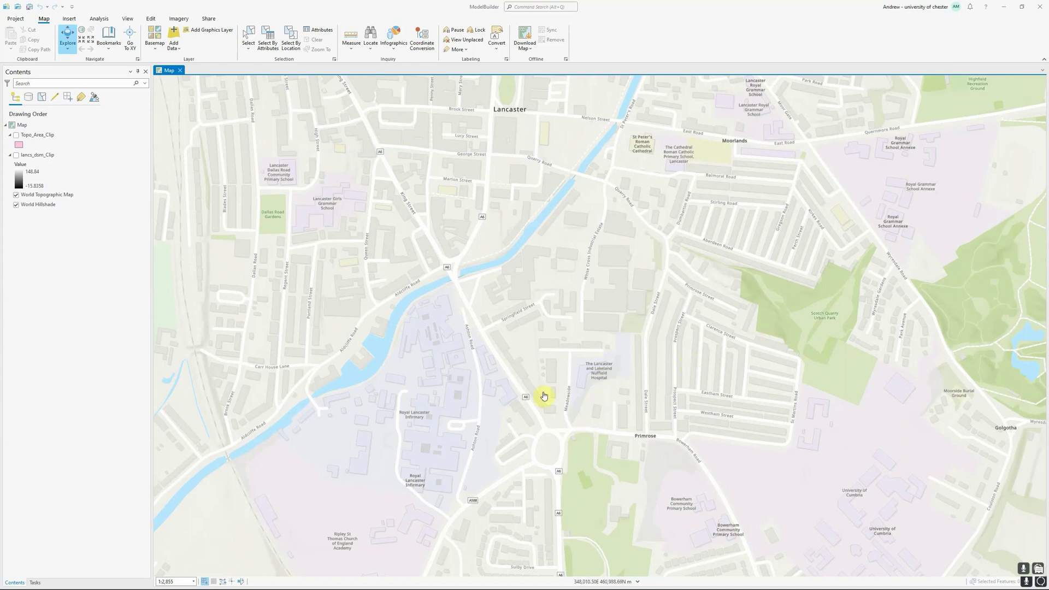
Make the lancs_dsm_Clip elevation raster and Topo_Area_Clip polygon layers visible in Contents
click(16, 155)
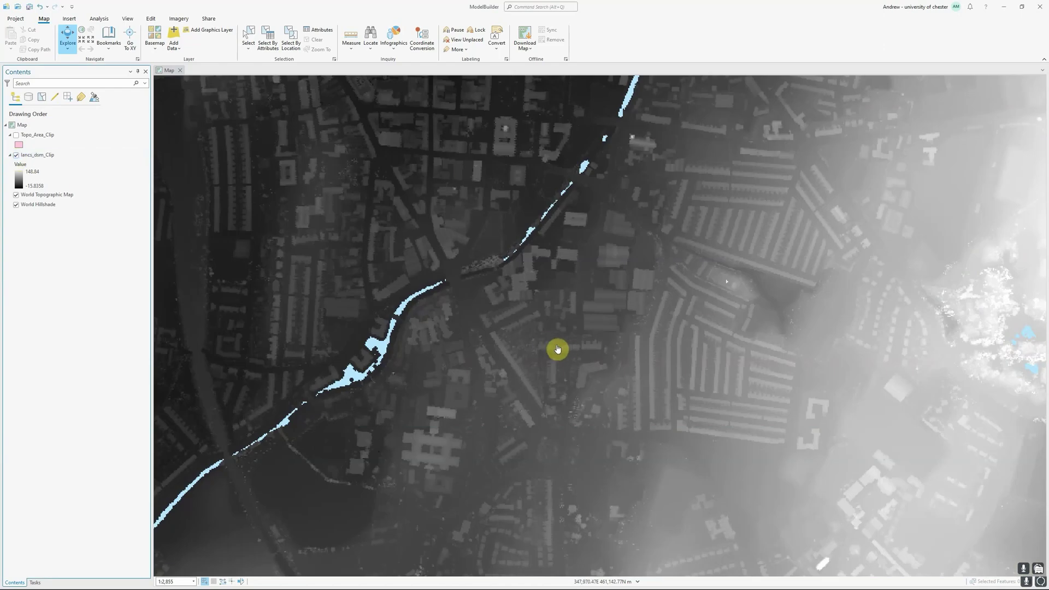
click(16, 136)
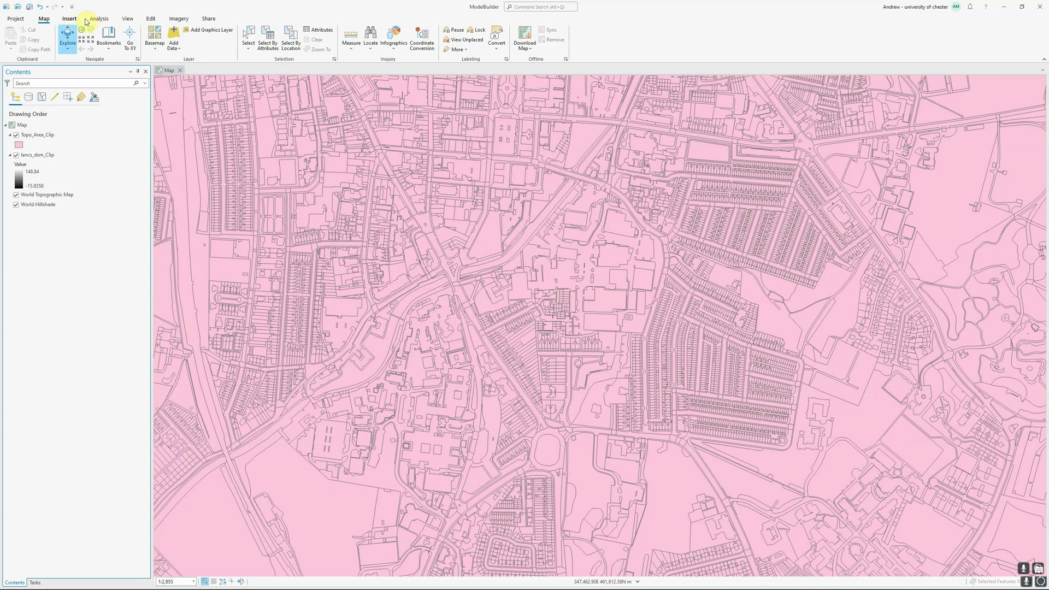
Show the Catalog pane and select the ModelBuilder.tbx toolbox under Toolboxes
click(126, 19)
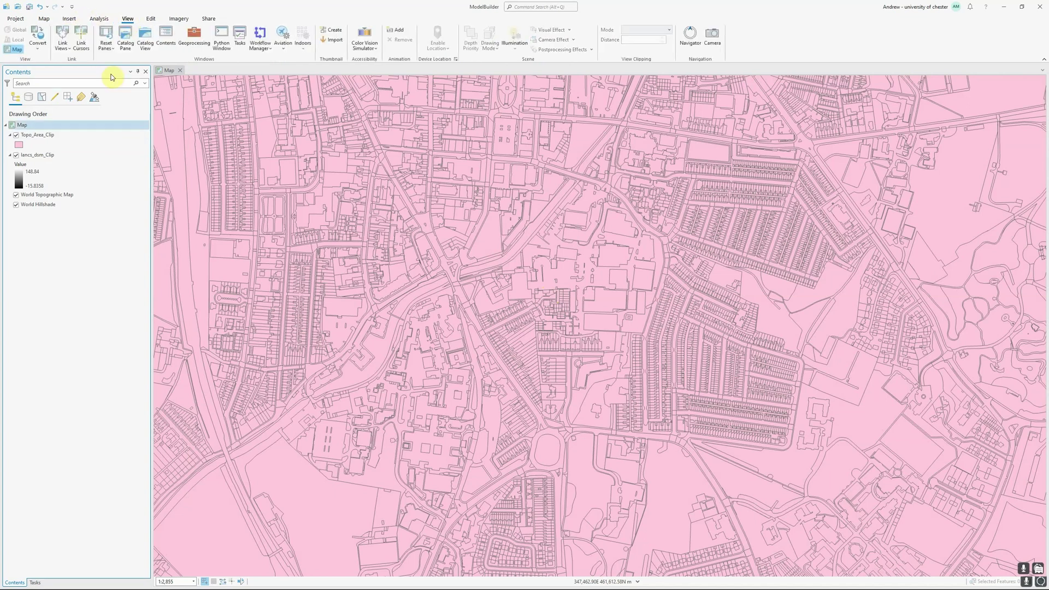
click(124, 41)
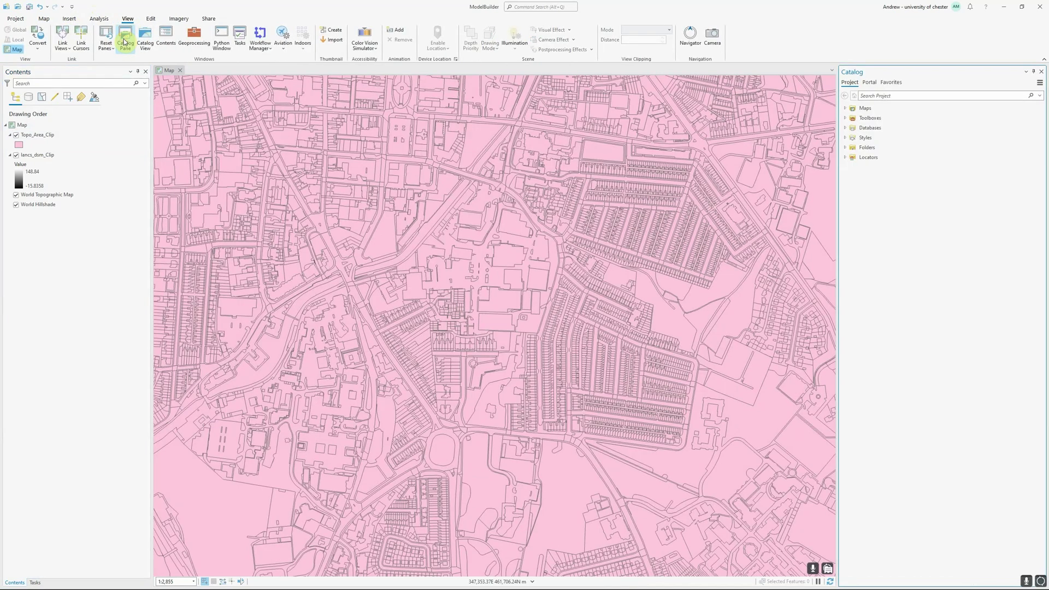
click(845, 118)
click(860, 118)
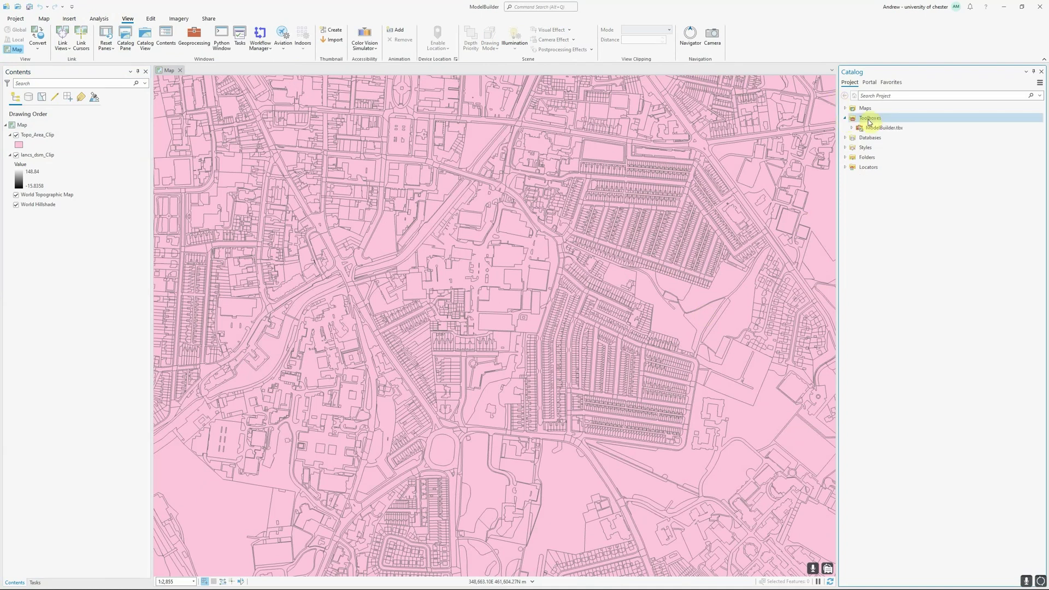
click(894, 127)
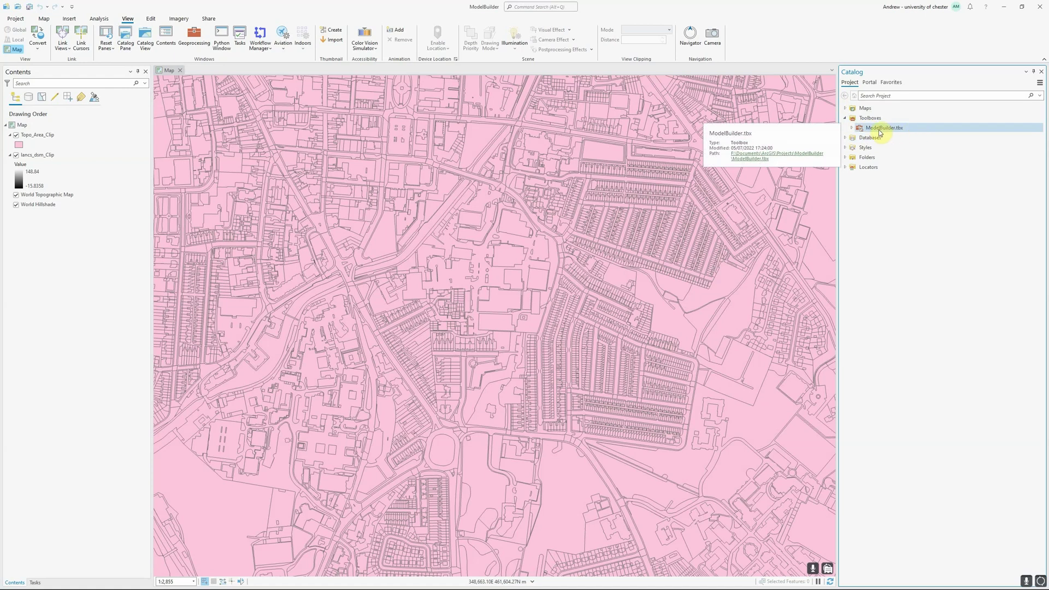
click(852, 129)
click(854, 131)
Create a new model inside the ModelBuilder.tbx toolbox
right_click(874, 130)
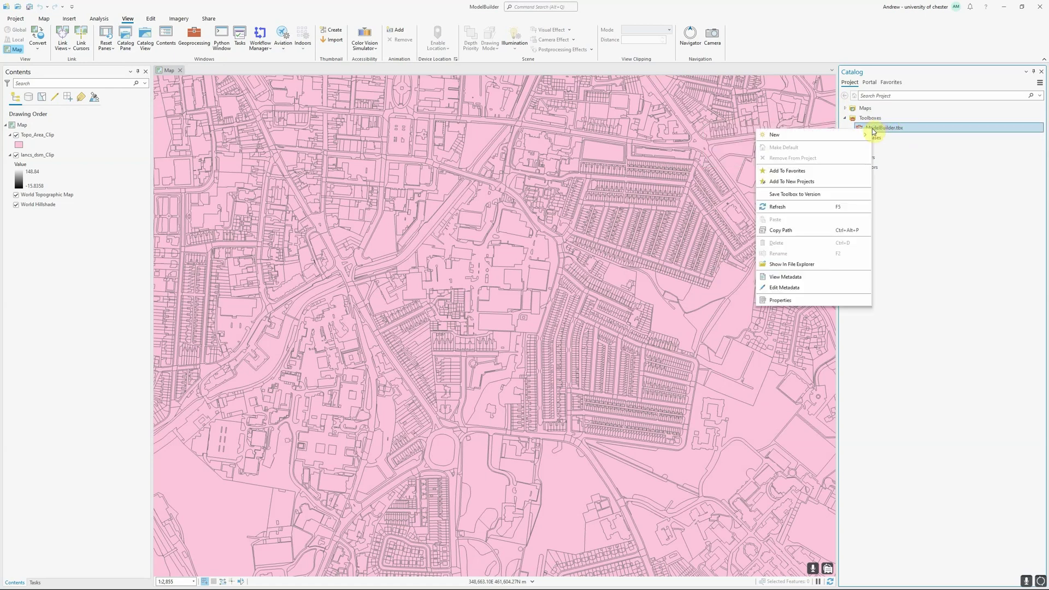
mouse_move(842, 137)
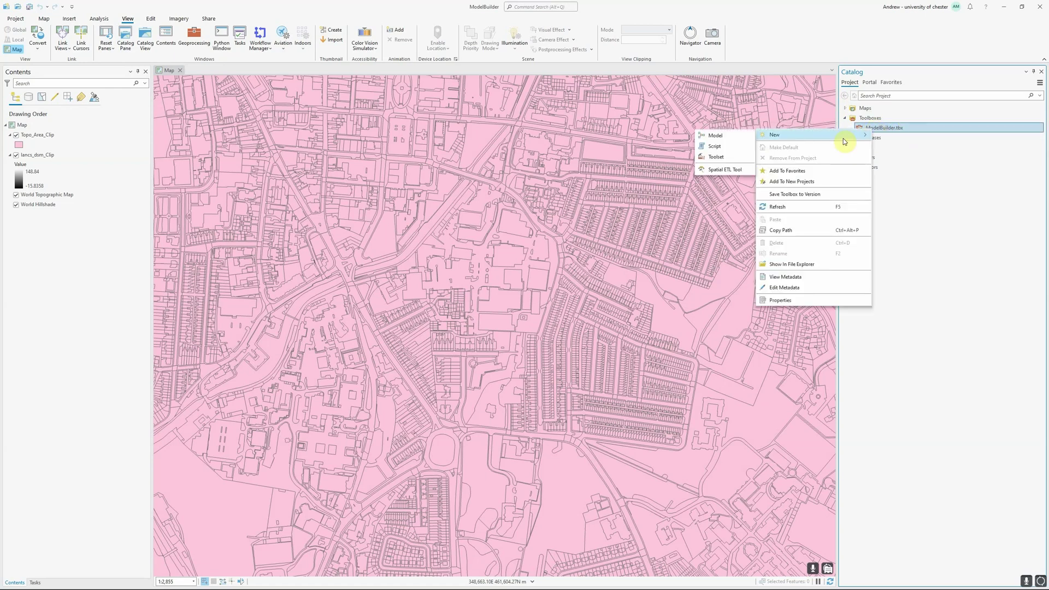
click(725, 137)
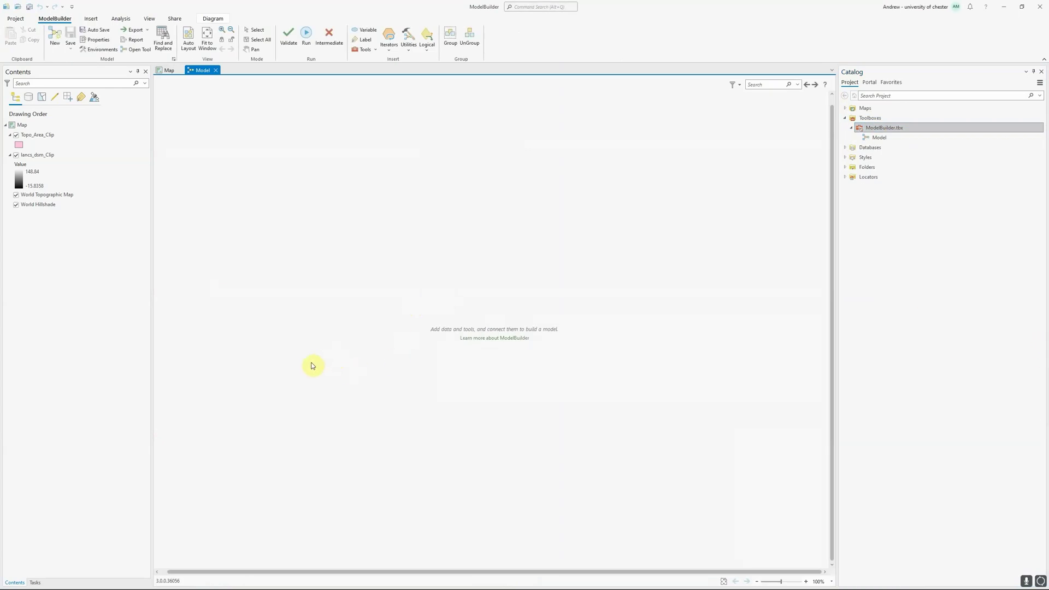
Drag the Topo_Area_Clip layer onto the model canvas as a data element
click(35, 136)
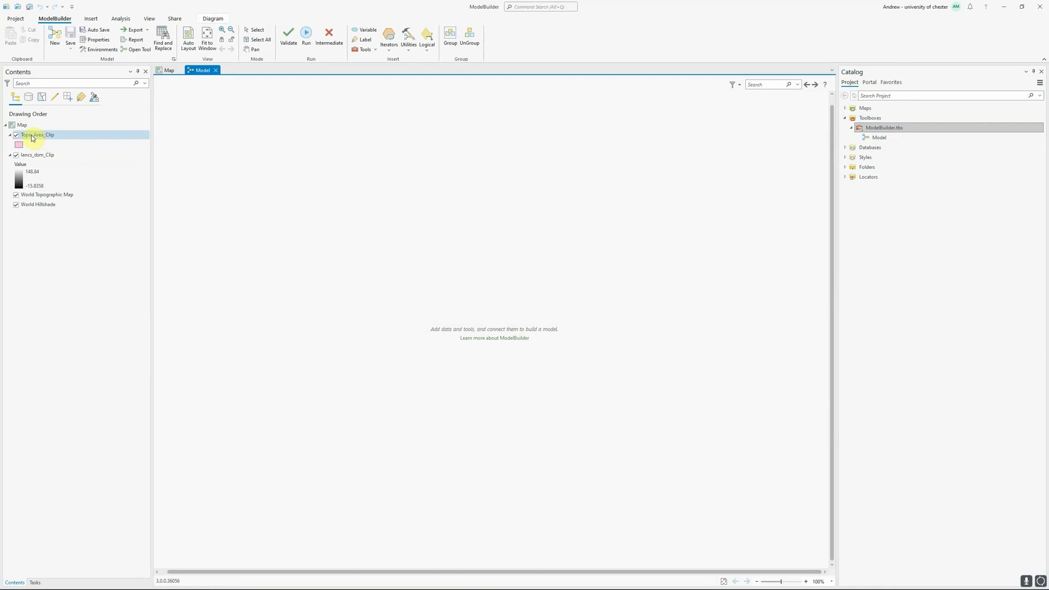
drag(32, 138, 262, 149)
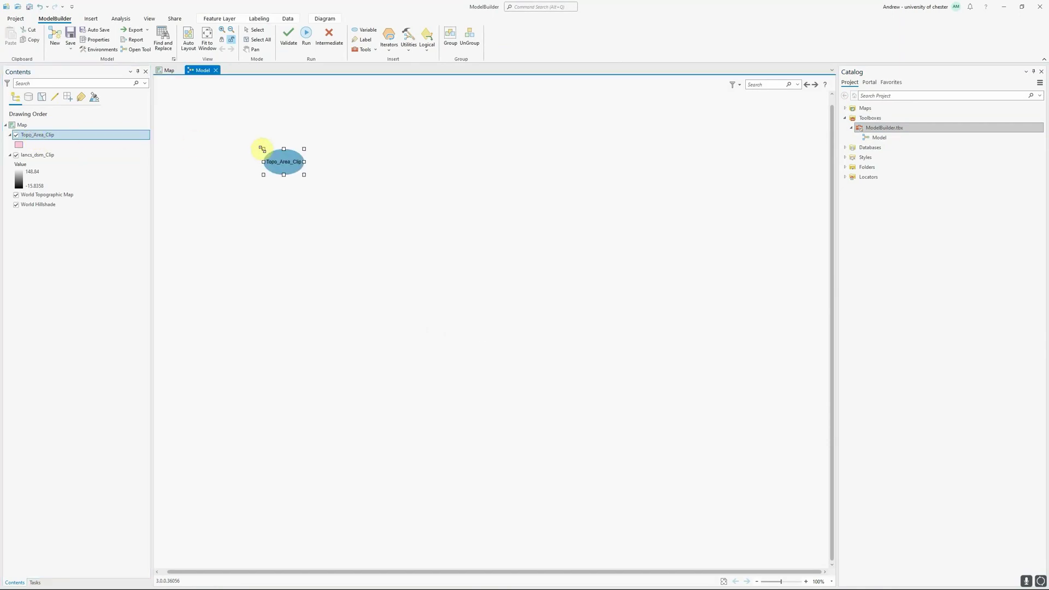
click(276, 230)
click(167, 70)
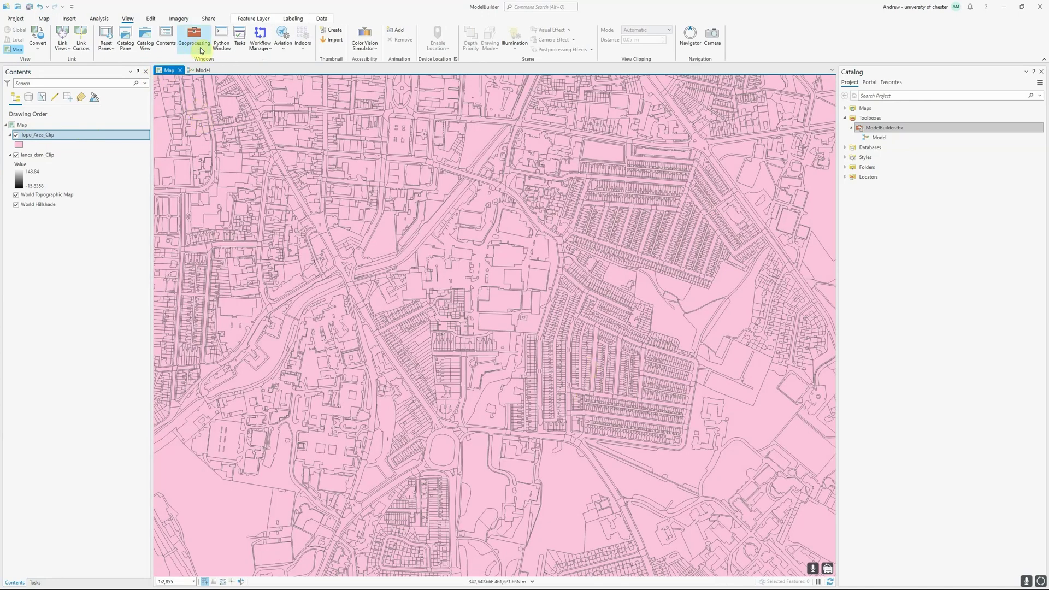
click(202, 70)
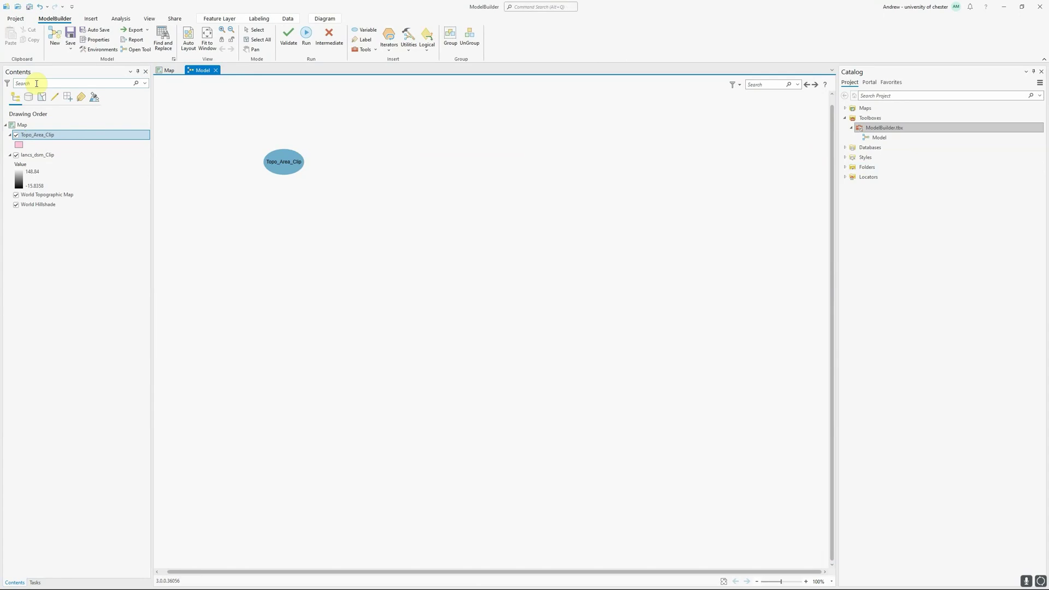
Add the Select tool to the model and connect Topo_Area_Clip as its Input Features
click(121, 19)
click(95, 36)
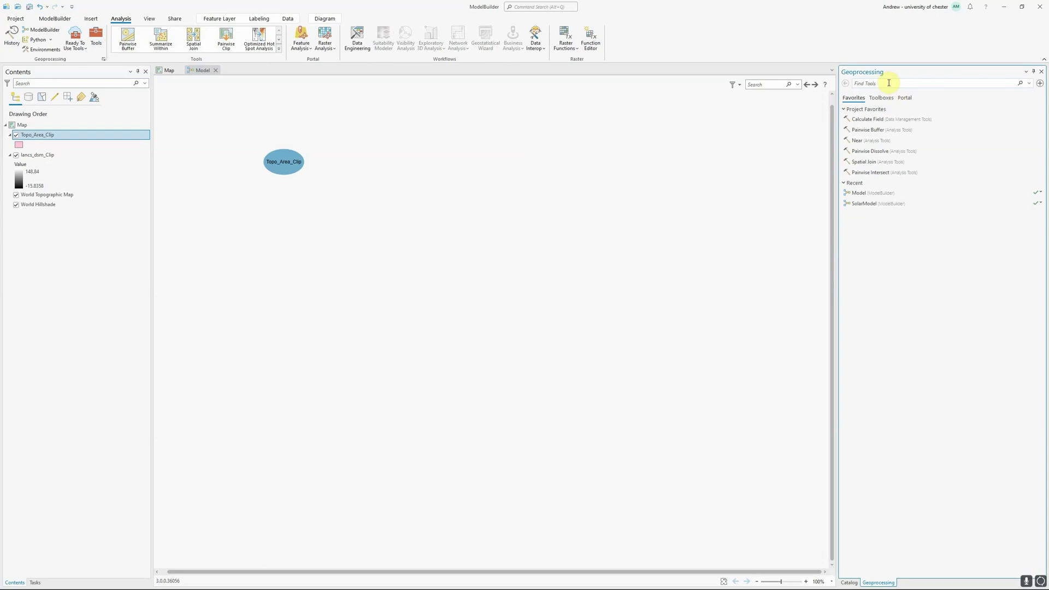
text(select)
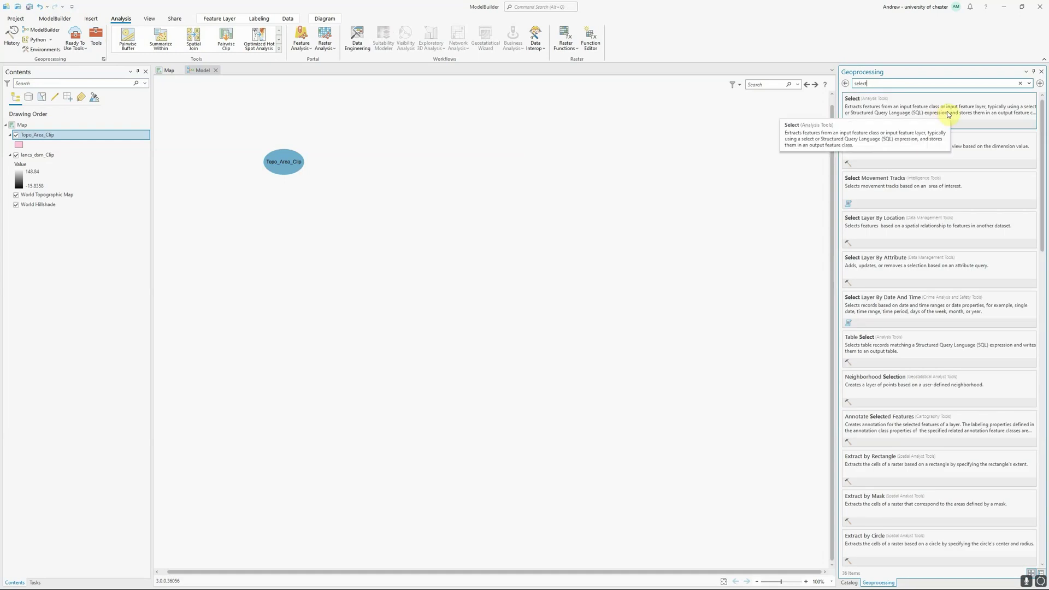
drag(937, 113, 372, 164)
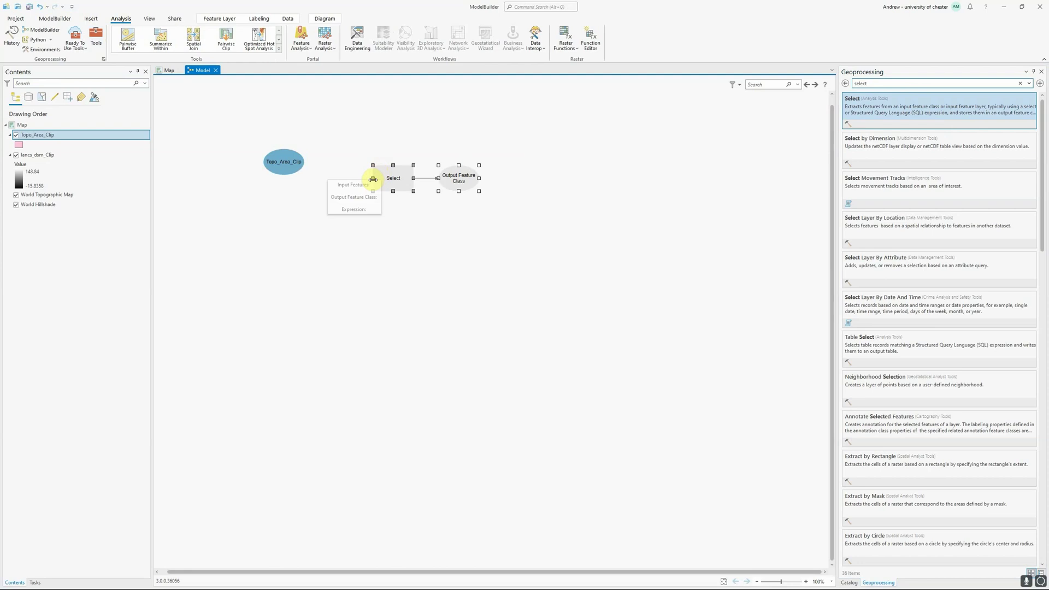
drag(386, 180, 352, 164)
click(364, 228)
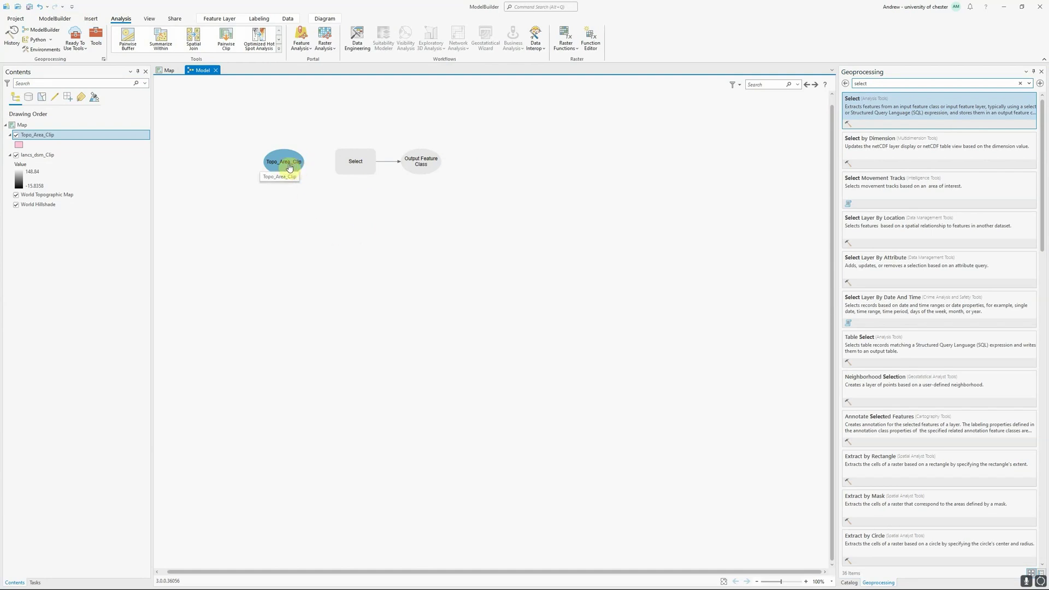
drag(289, 167, 348, 167)
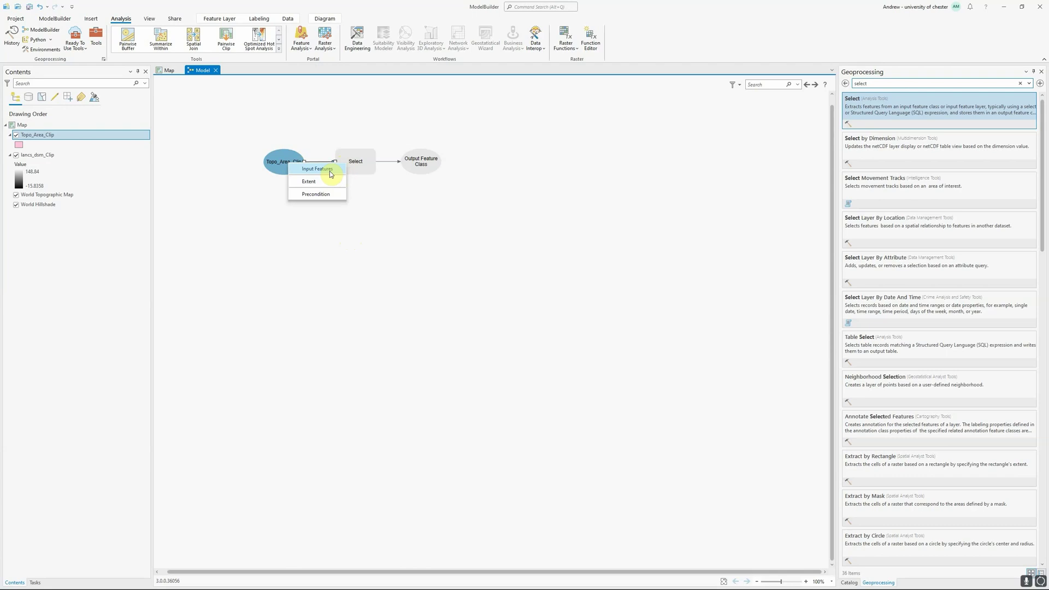
click(330, 169)
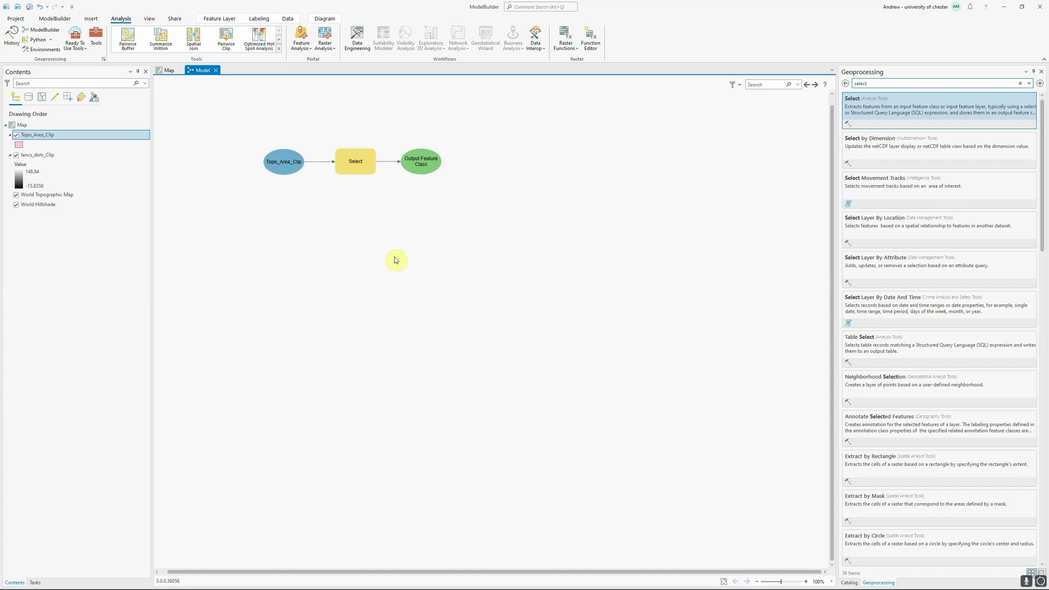
Set the Select expression to DESC_GROUP is equal to Building and confirm
double_click(355, 166)
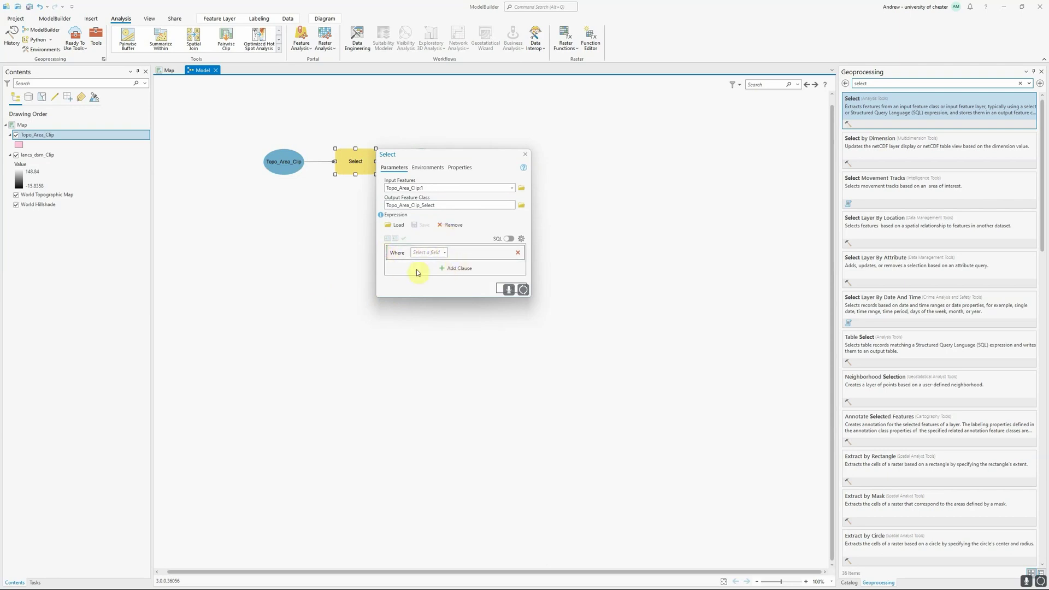
click(446, 254)
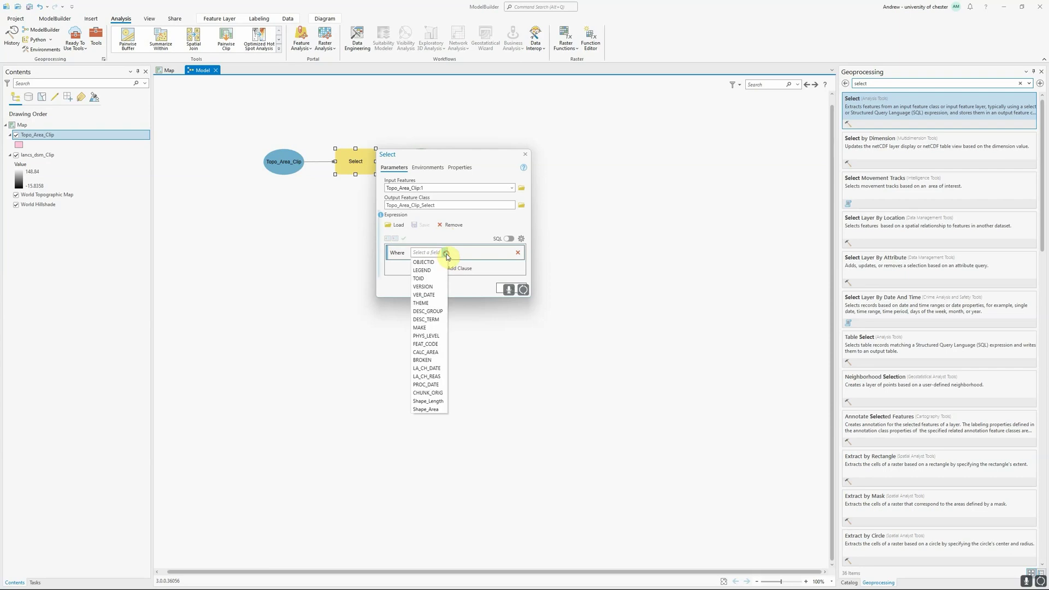
click(435, 311)
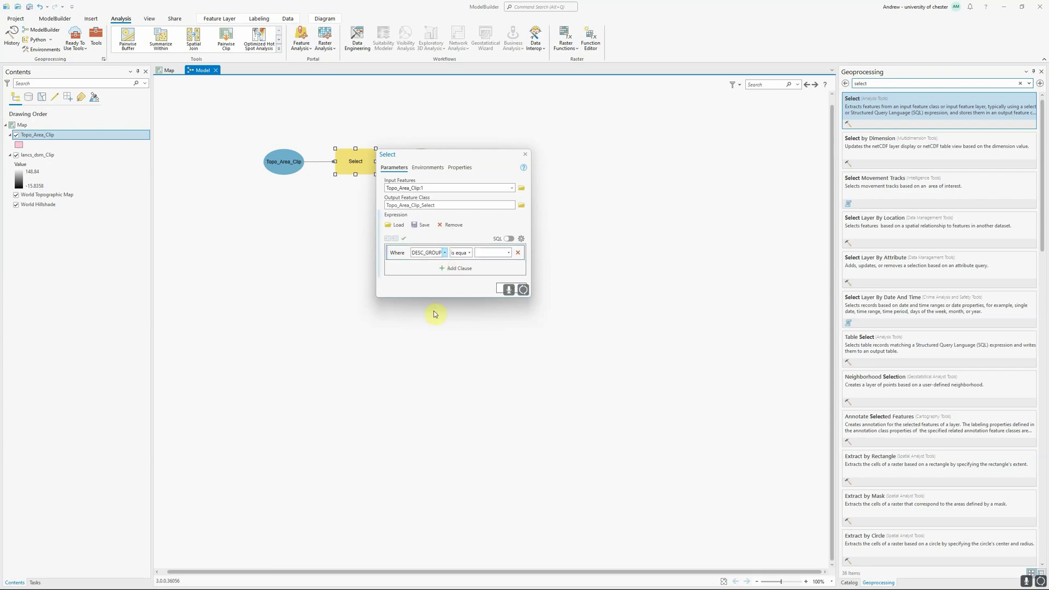
click(509, 253)
click(494, 262)
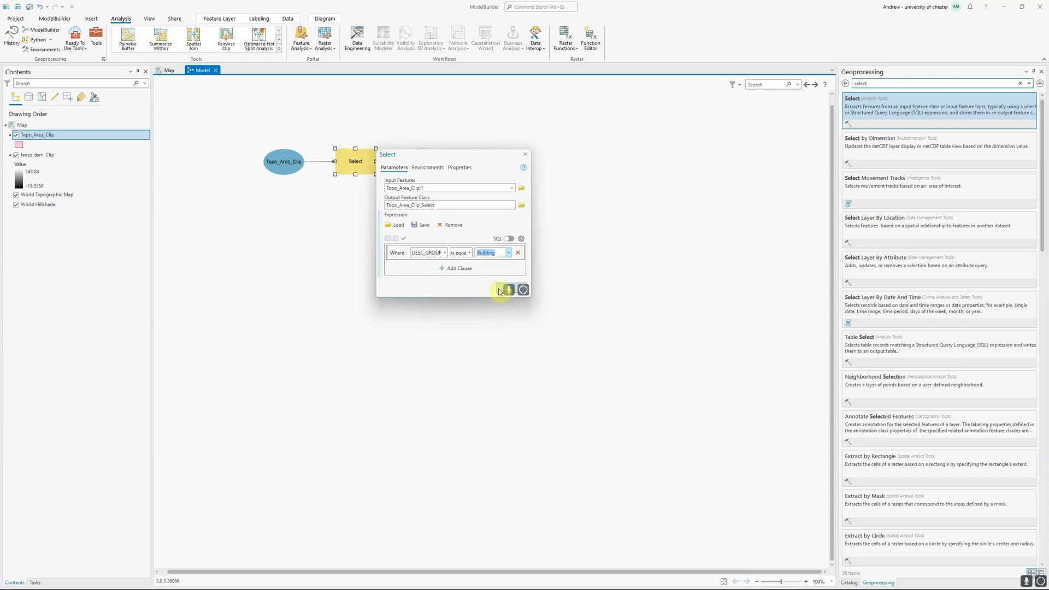
click(499, 291)
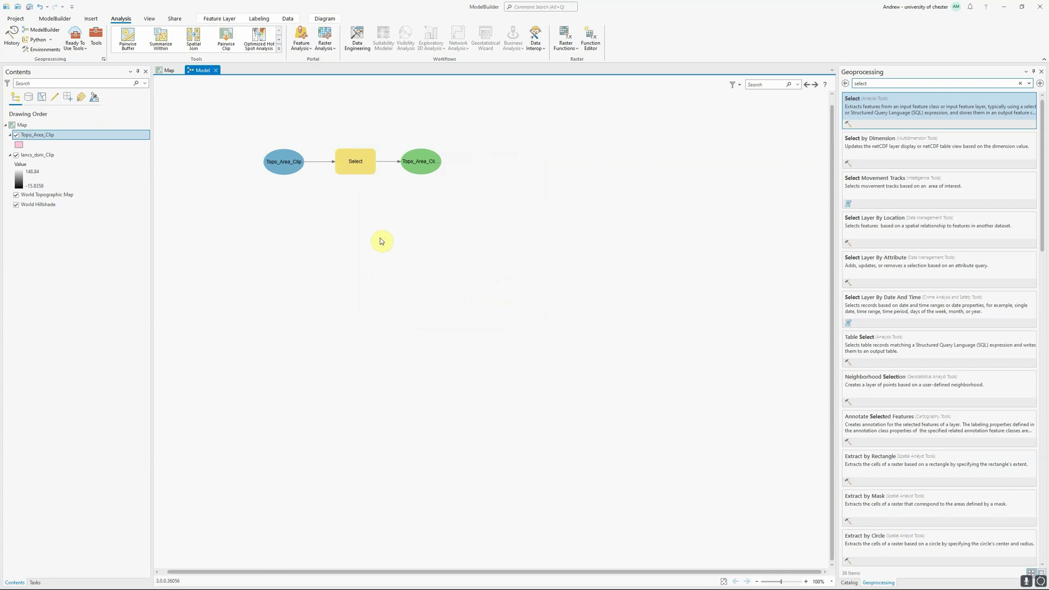
Add the Aspect tool and the lancs_dsm_Clip raster to the model, deleting a duplicate Topo_Area_Clip
double_click(860, 83)
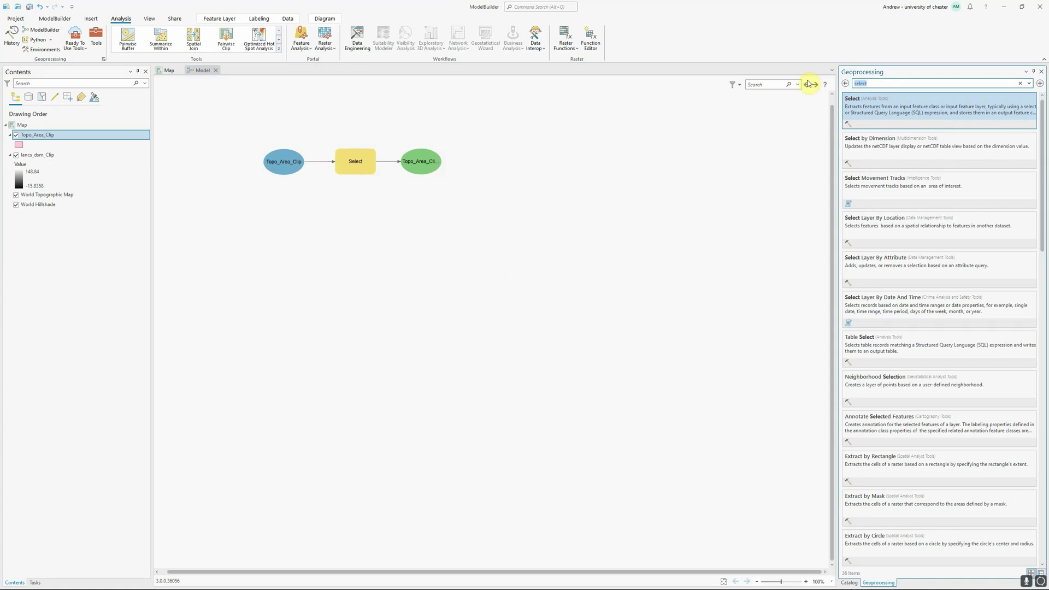
text(aspe)
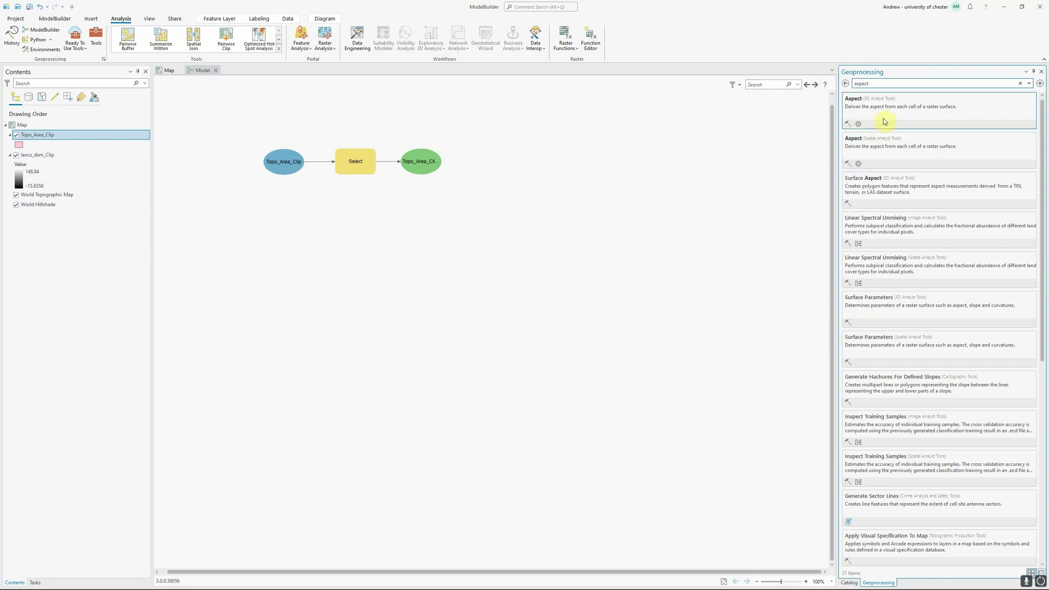
drag(887, 117, 358, 208)
click(260, 260)
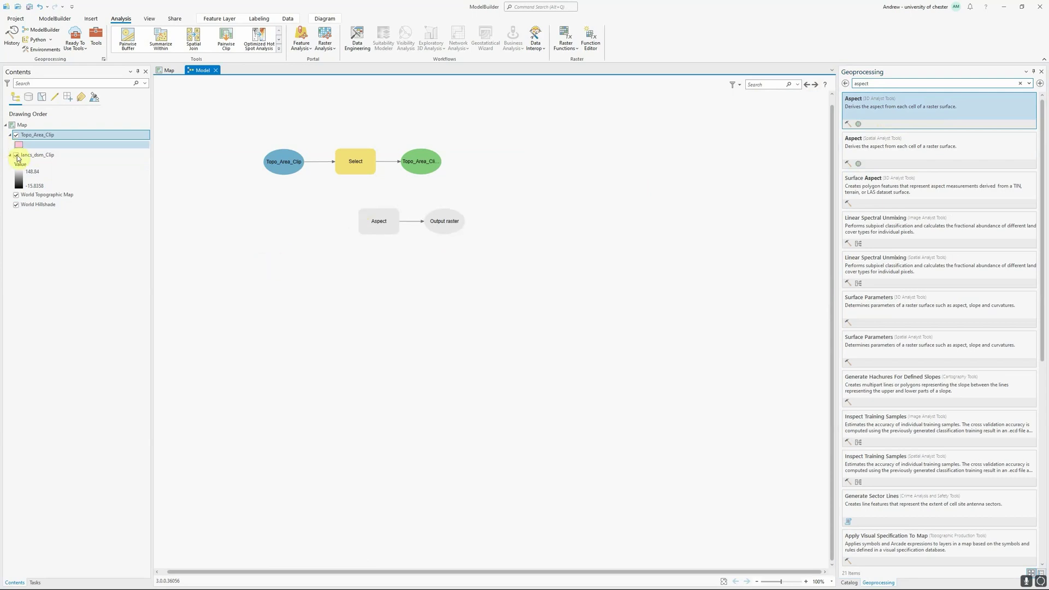
drag(22, 155, 283, 303)
click(290, 296)
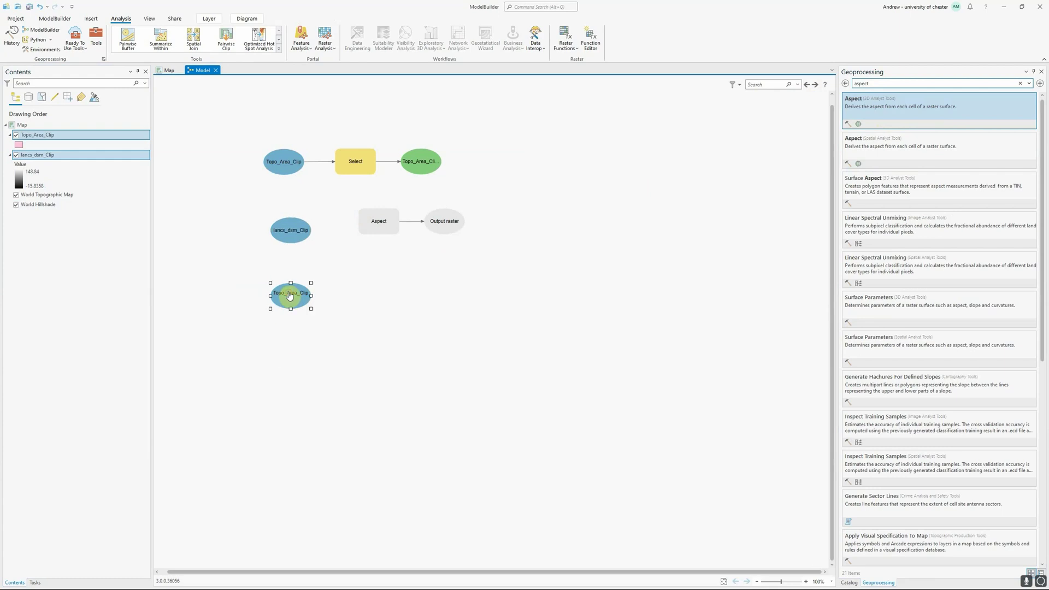
key(Delete)
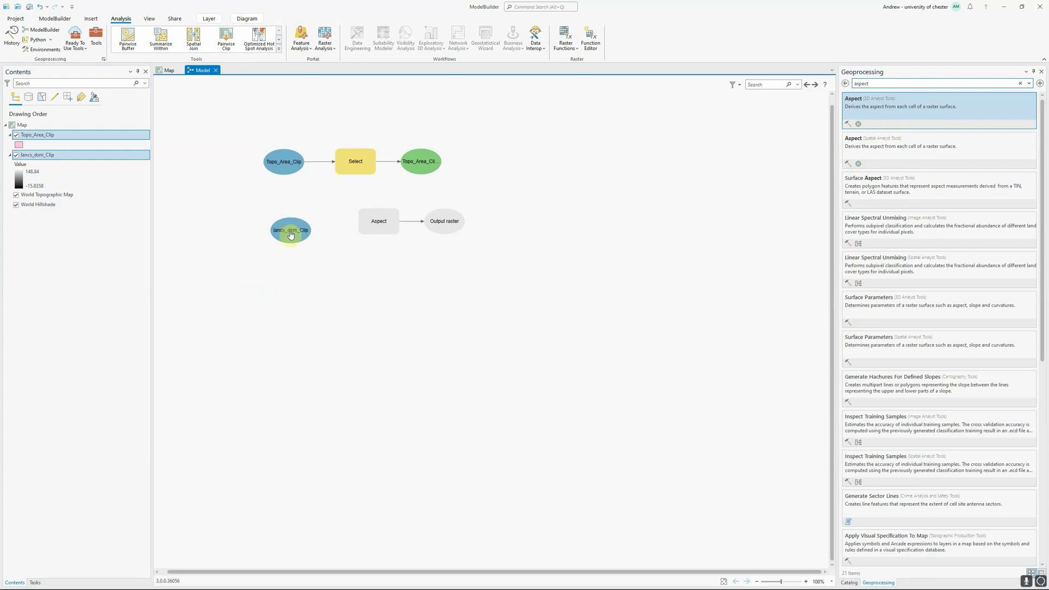
Connect lancs_dsm_Clip as Aspect's Input raster and the Select output as its Mask
drag(290, 235, 374, 225)
drag(374, 226, 372, 222)
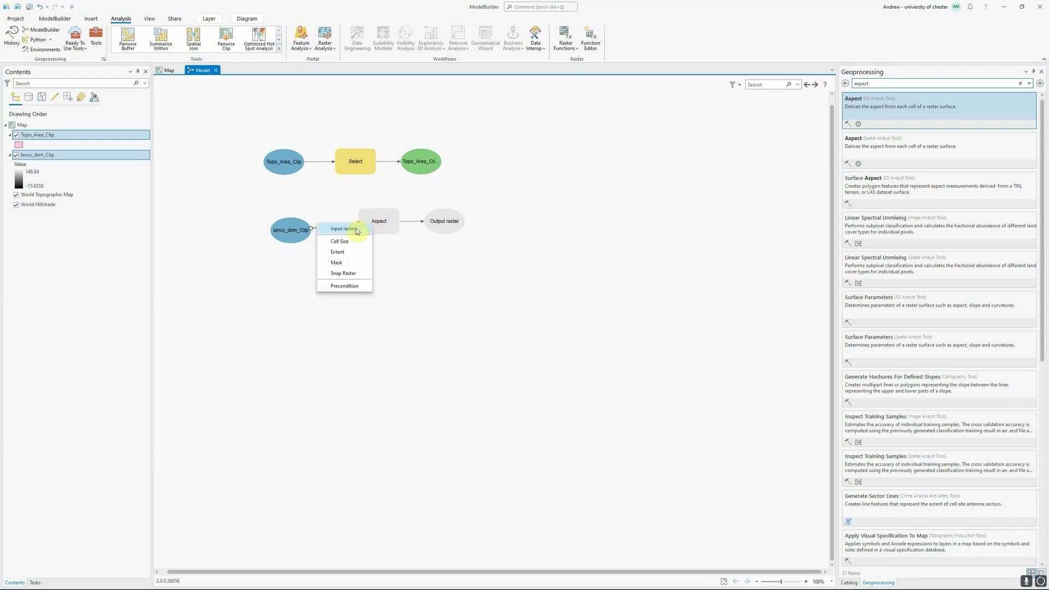
click(357, 230)
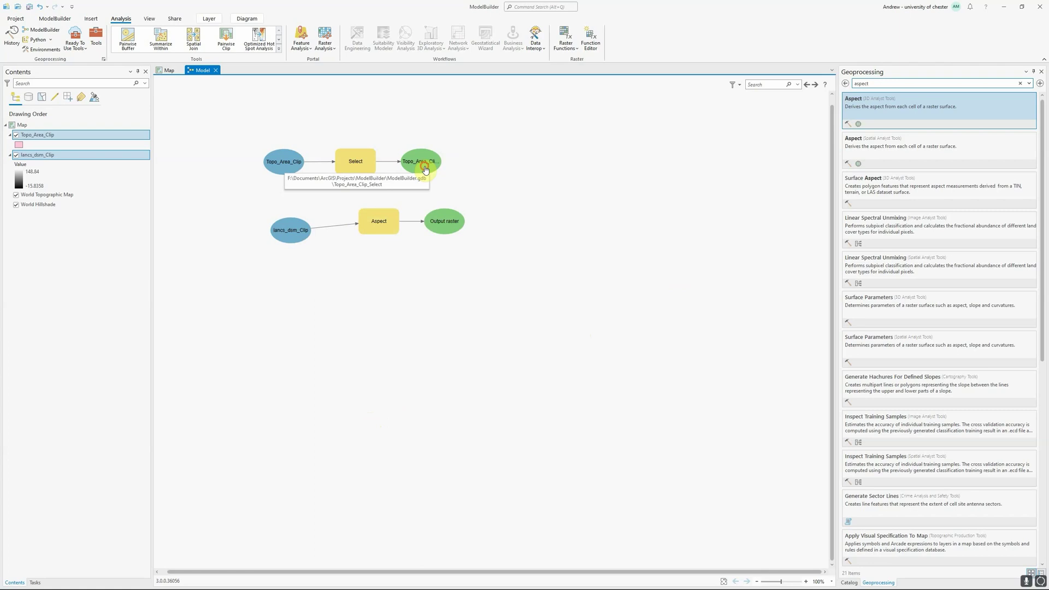
drag(425, 169, 381, 226)
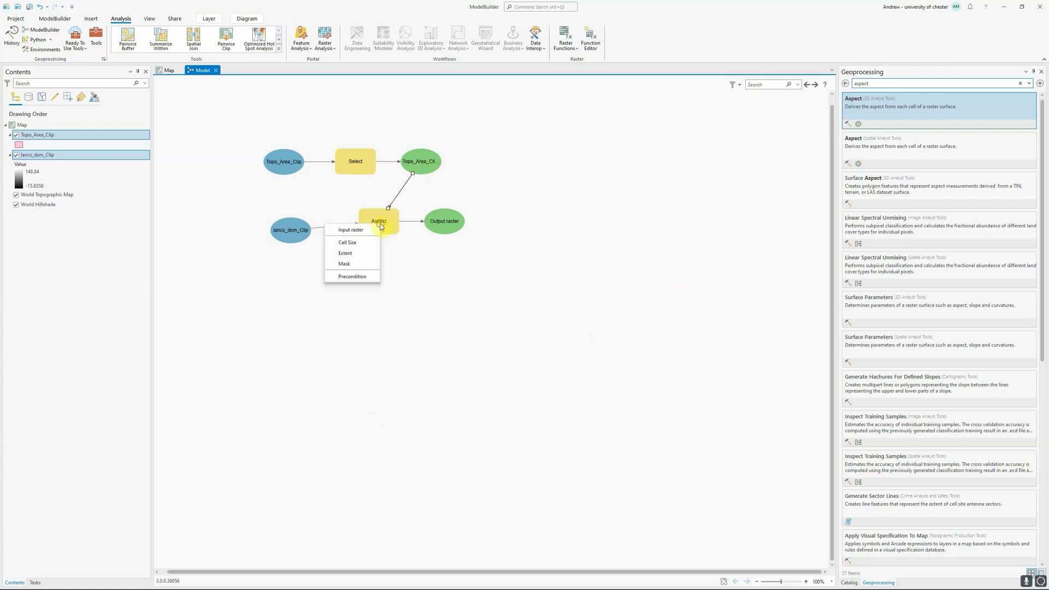
click(352, 266)
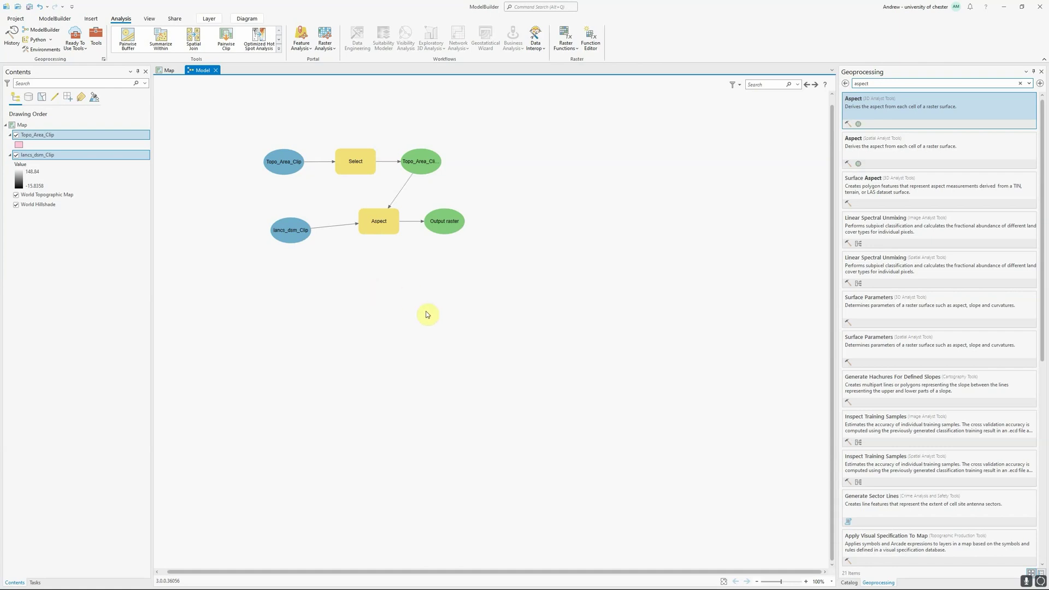
Add the Reclassify tool and connect the Aspect Output raster as its Input raster
click(918, 82)
double_click(859, 83)
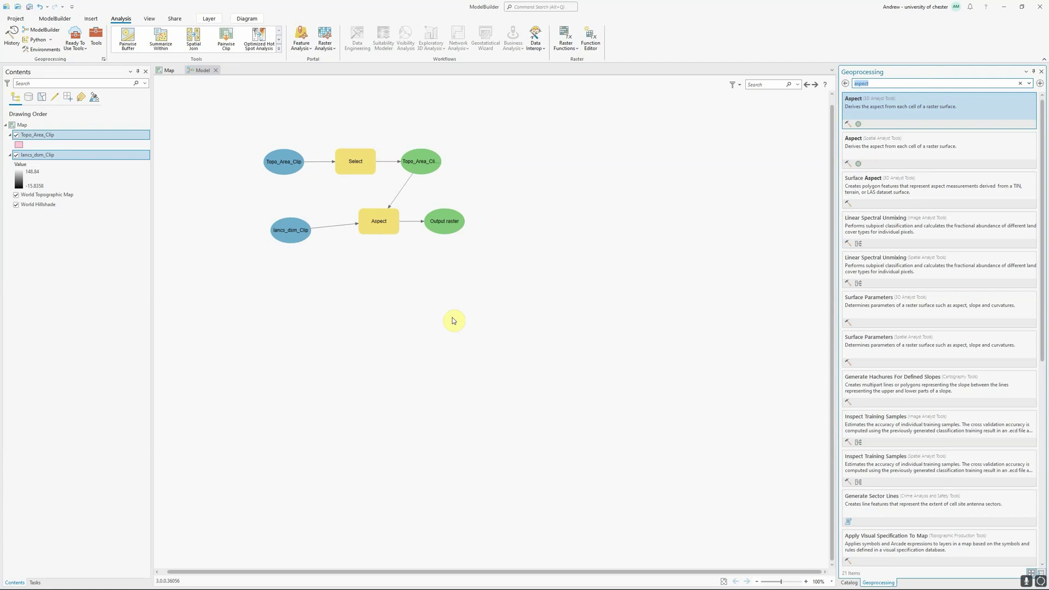
text(reclassify)
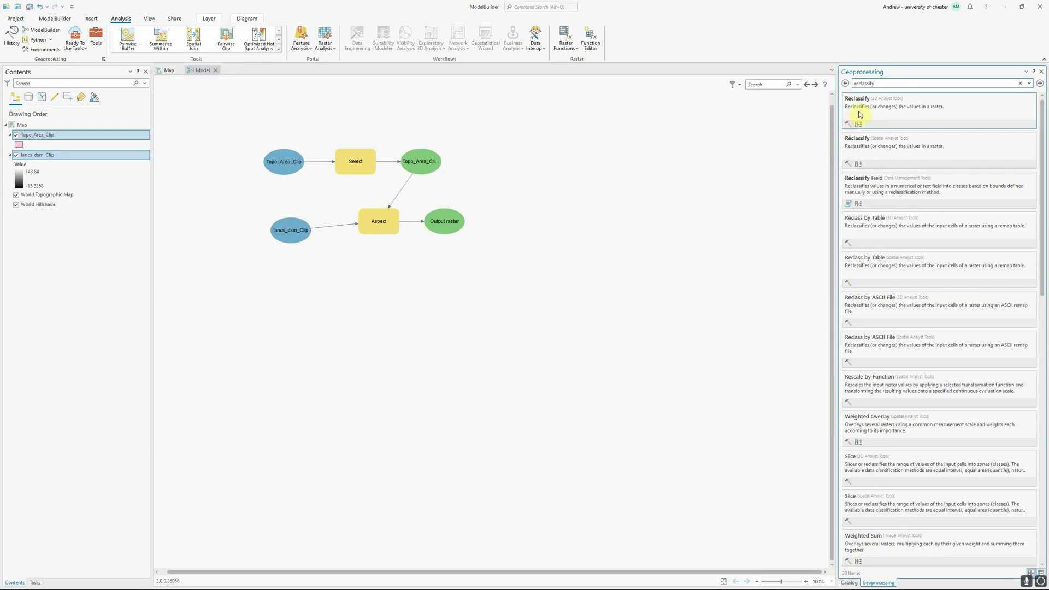
drag(858, 115, 524, 225)
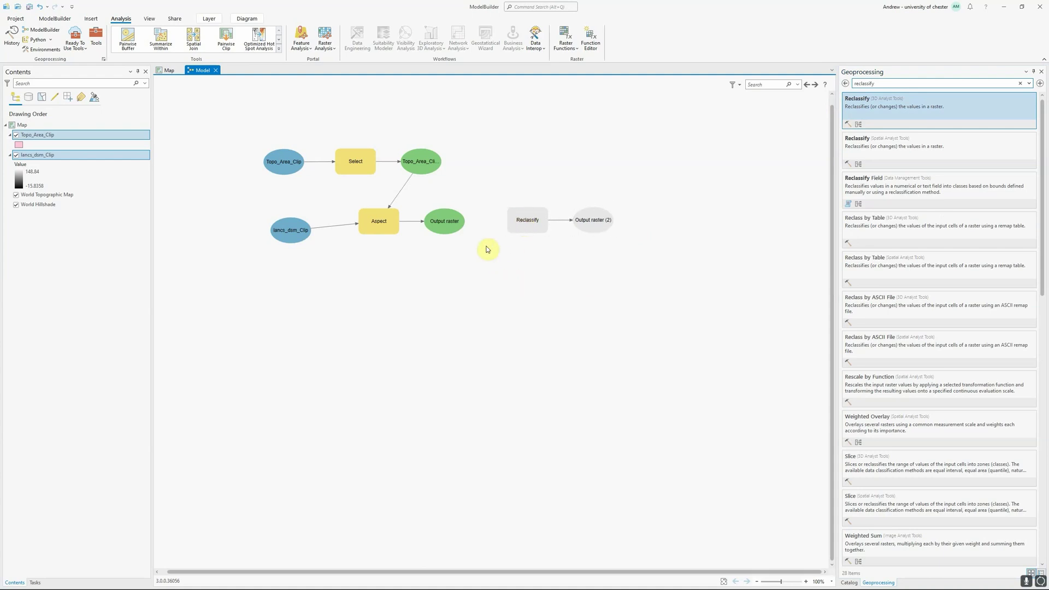
drag(456, 226, 536, 221)
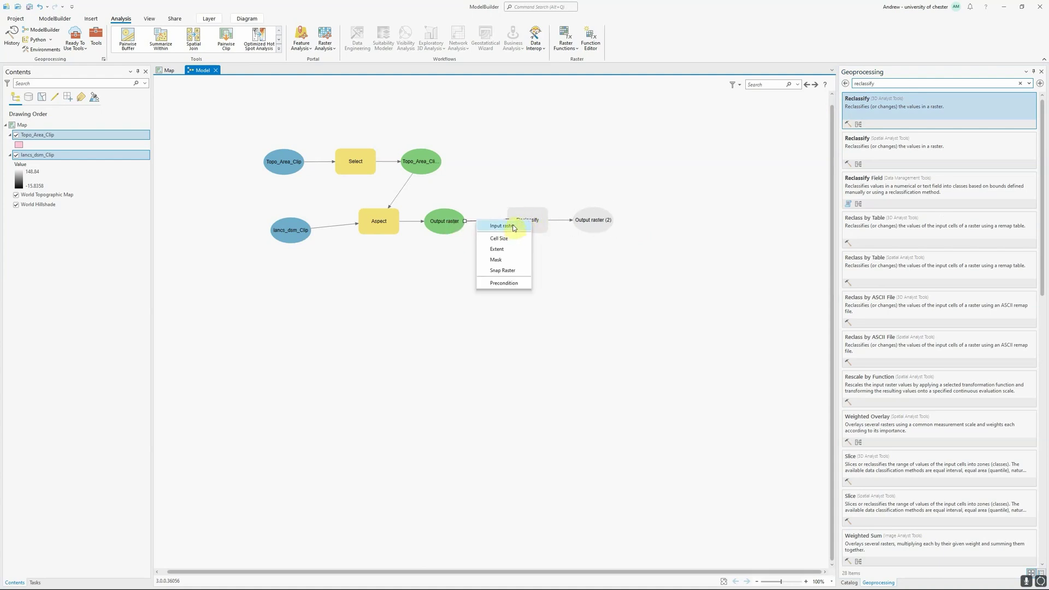
click(512, 227)
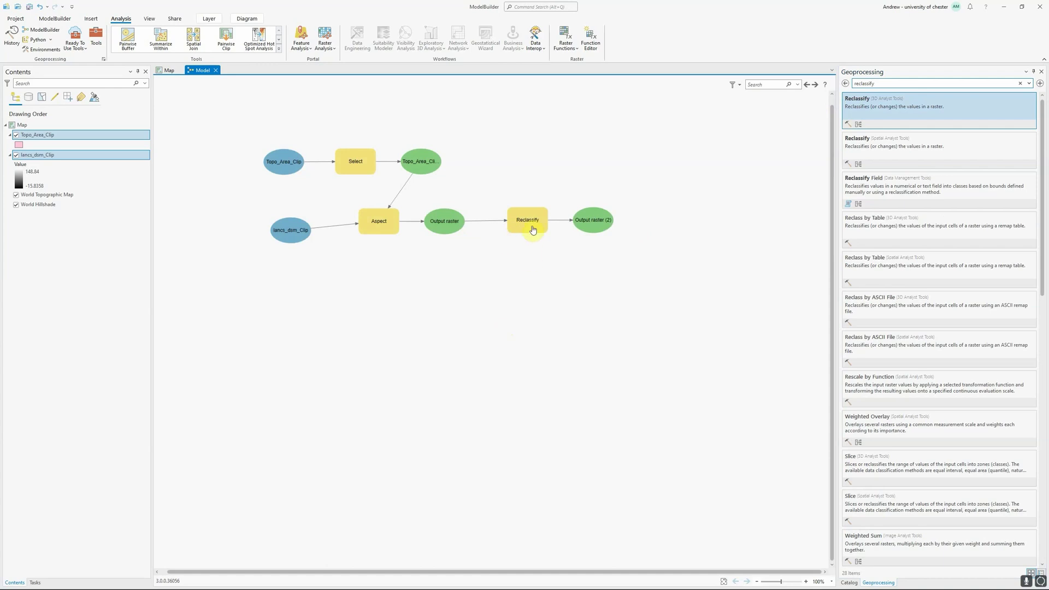
In Reclassify's remap table, enter the first row: -1 to 150 becomes NODATA
double_click(532, 229)
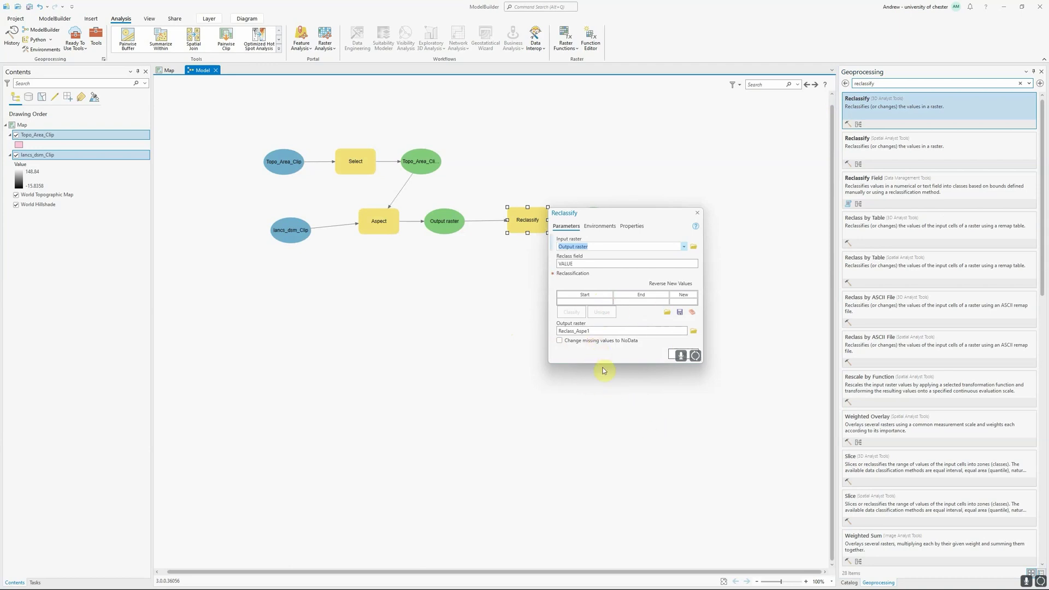
drag(602, 363, 600, 446)
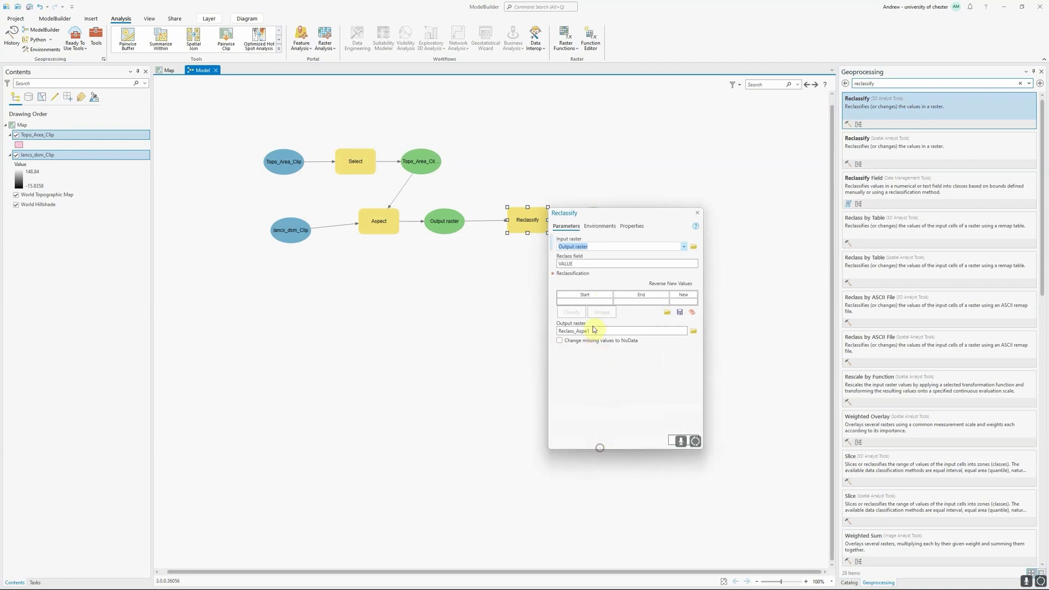
click(590, 303)
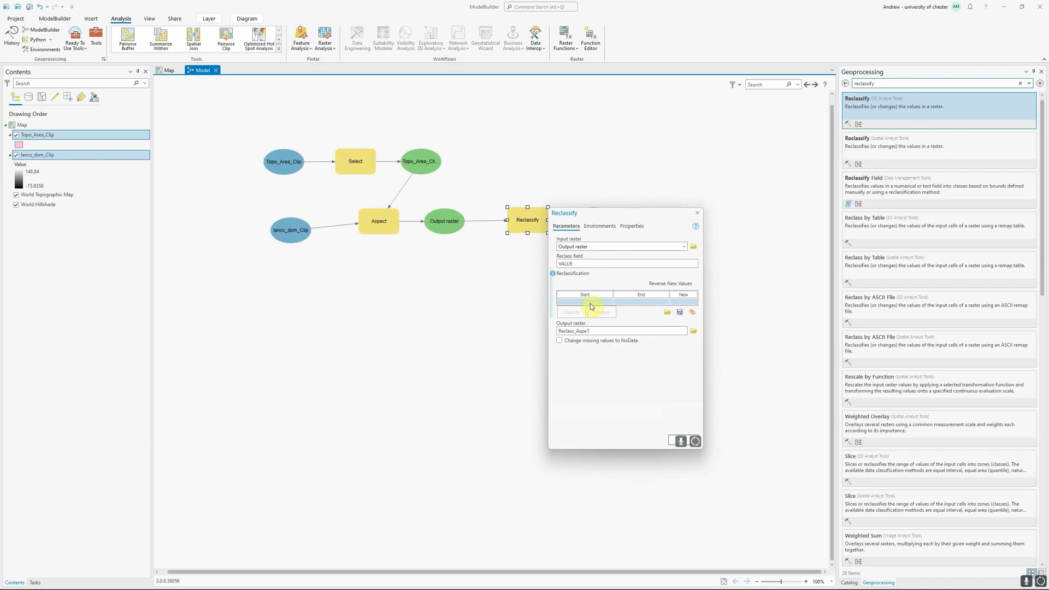
click(590, 303)
text(-1)
click(623, 303)
text(150)
click(682, 303)
text(NODATA)
click(683, 305)
Add a second row mapping 150 to 210 to the new value 1
click(576, 310)
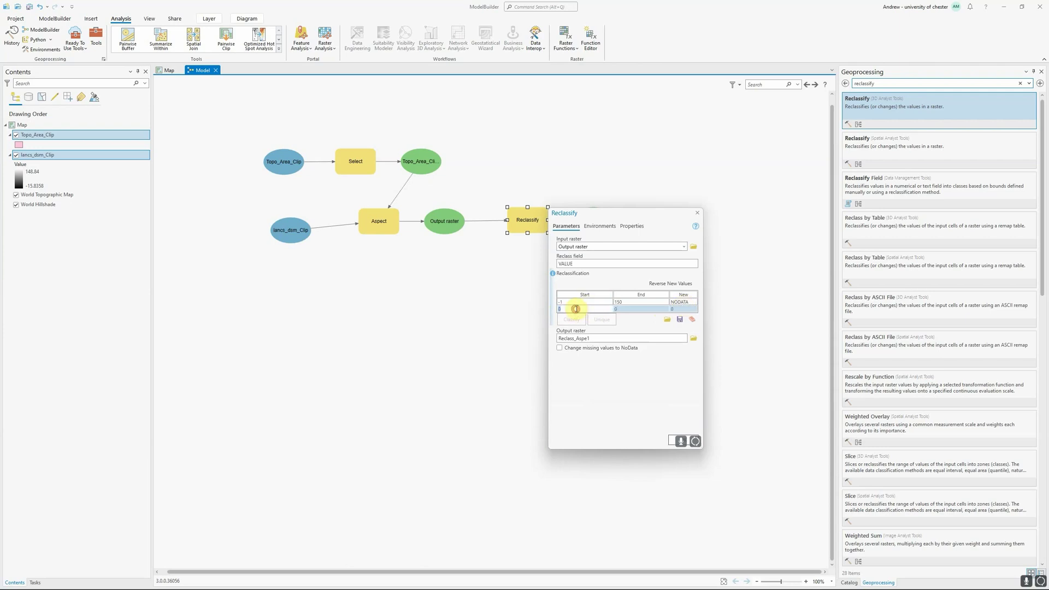
text(150)
click(618, 310)
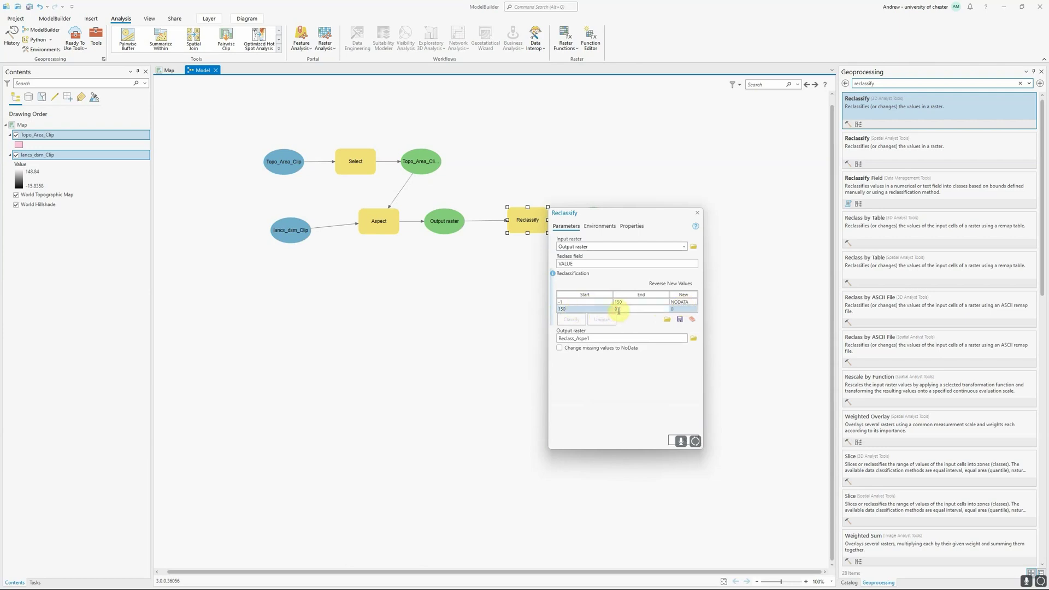
text(210)
click(678, 310)
text(1)
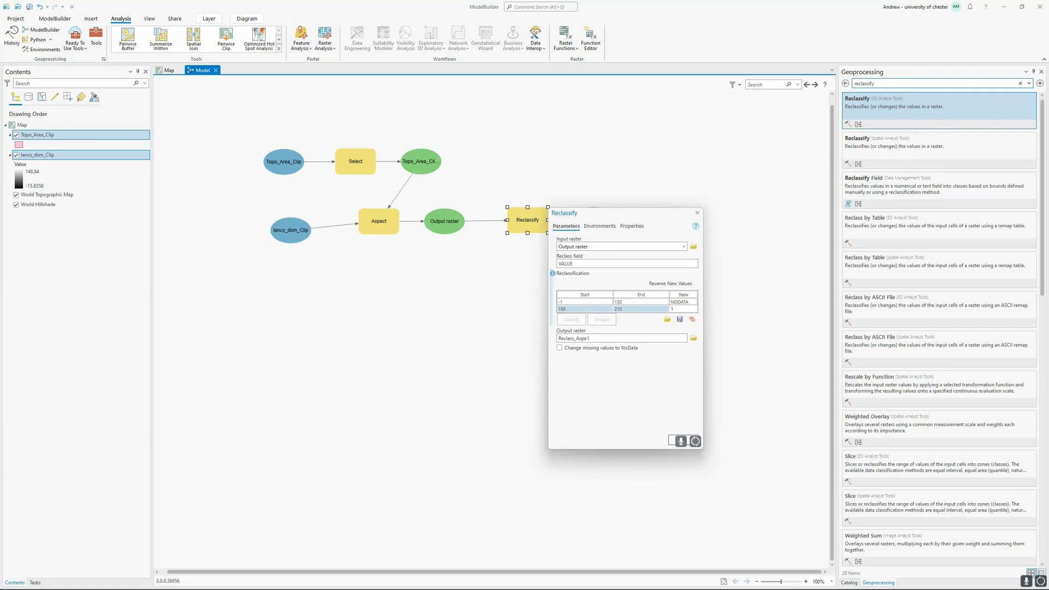
click(679, 314)
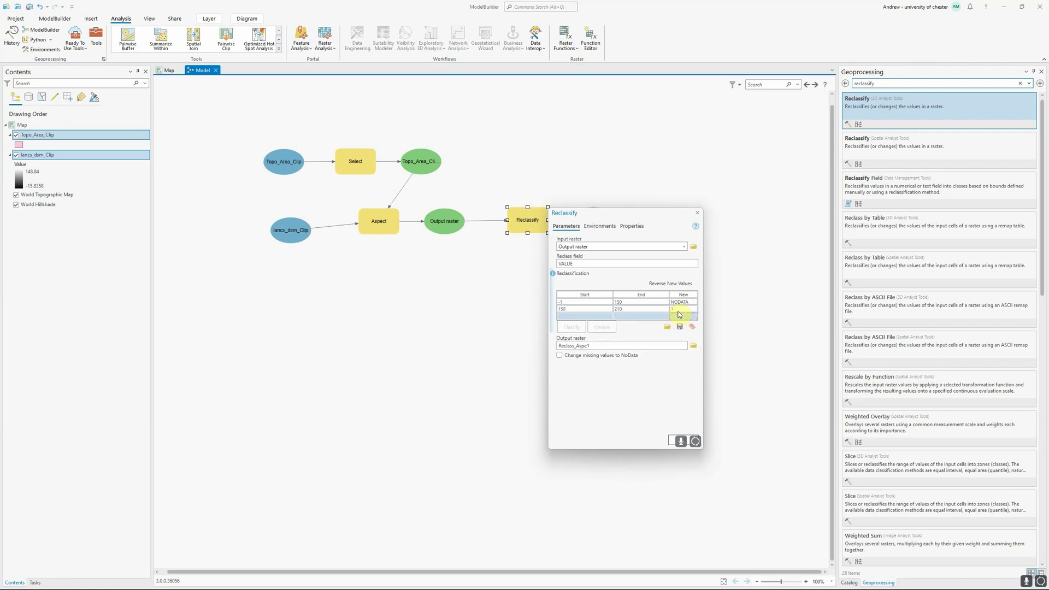
Add a third row mapping 210 to 360 to NODATA
click(583, 316)
text(210)
click(627, 316)
text(360)
click(671, 318)
click(668, 322)
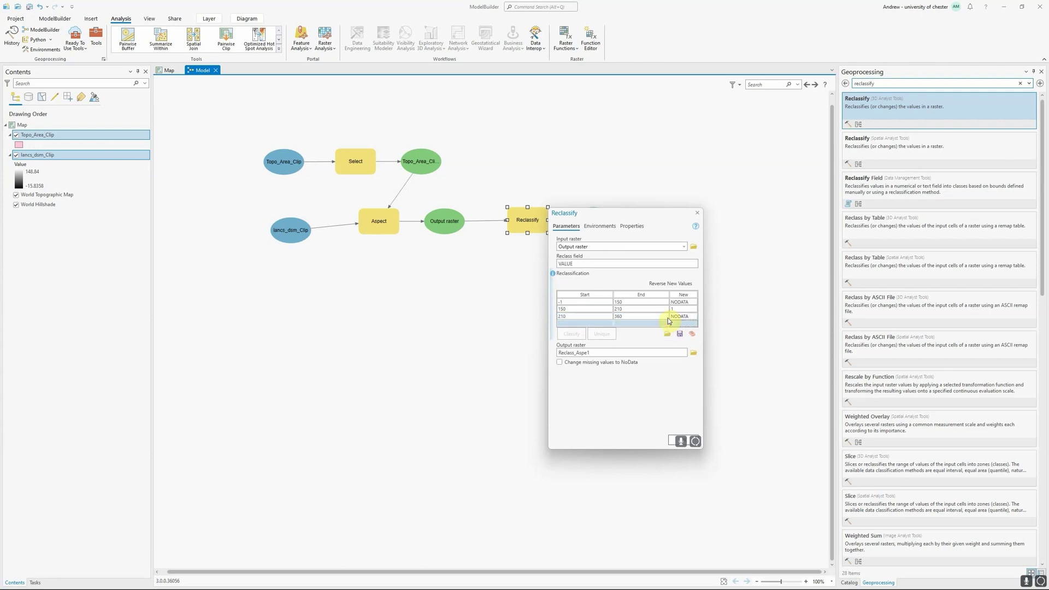
Add a fourth row mapping NODATA to NODATA
click(564, 323)
text(NODATA)
click(638, 323)
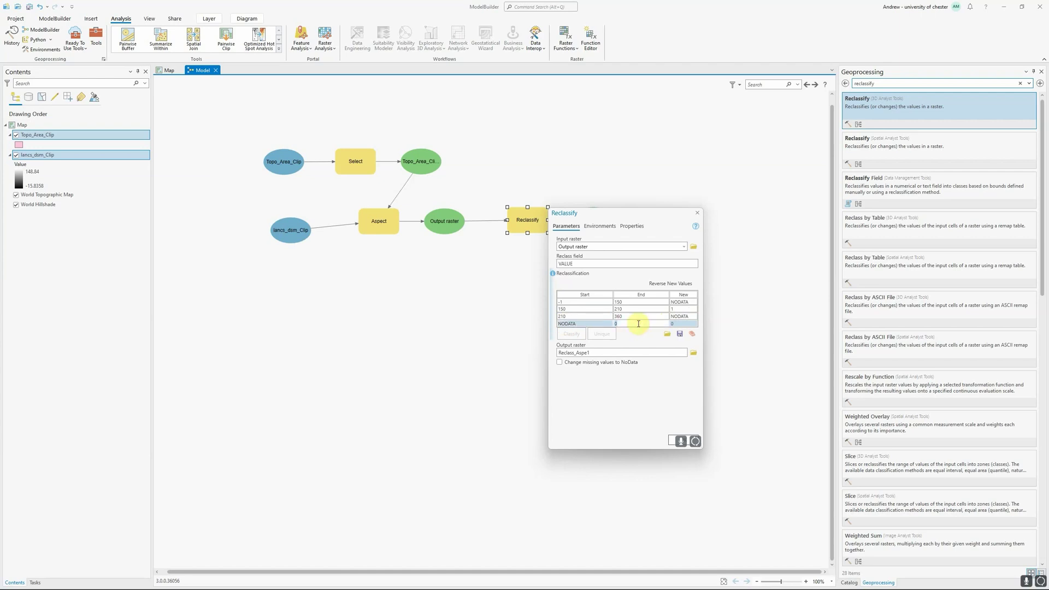
text(NODATA)
click(684, 324)
text(NO)
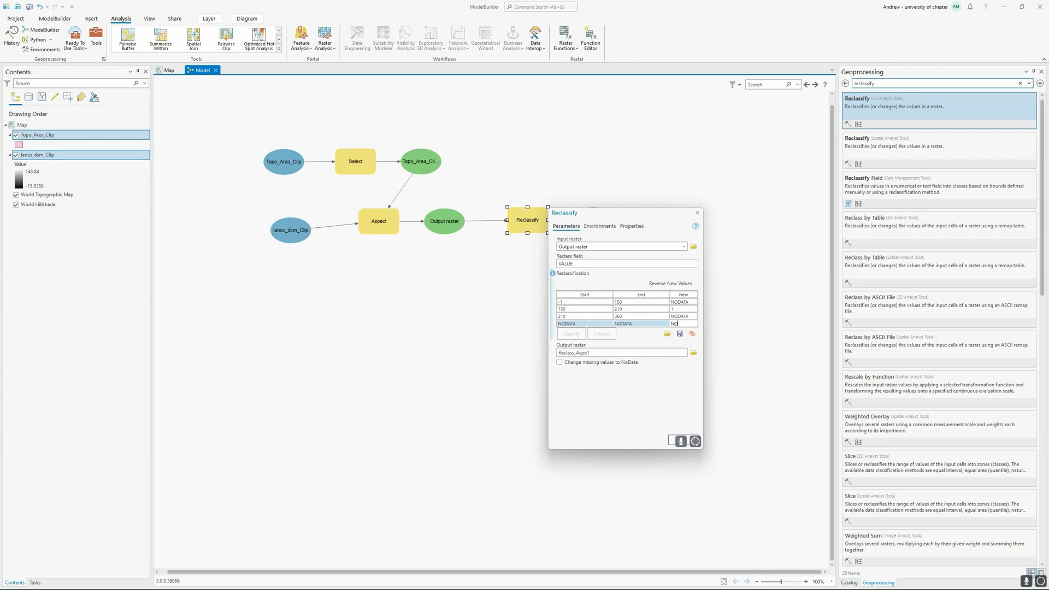
text(DATA)
click(685, 325)
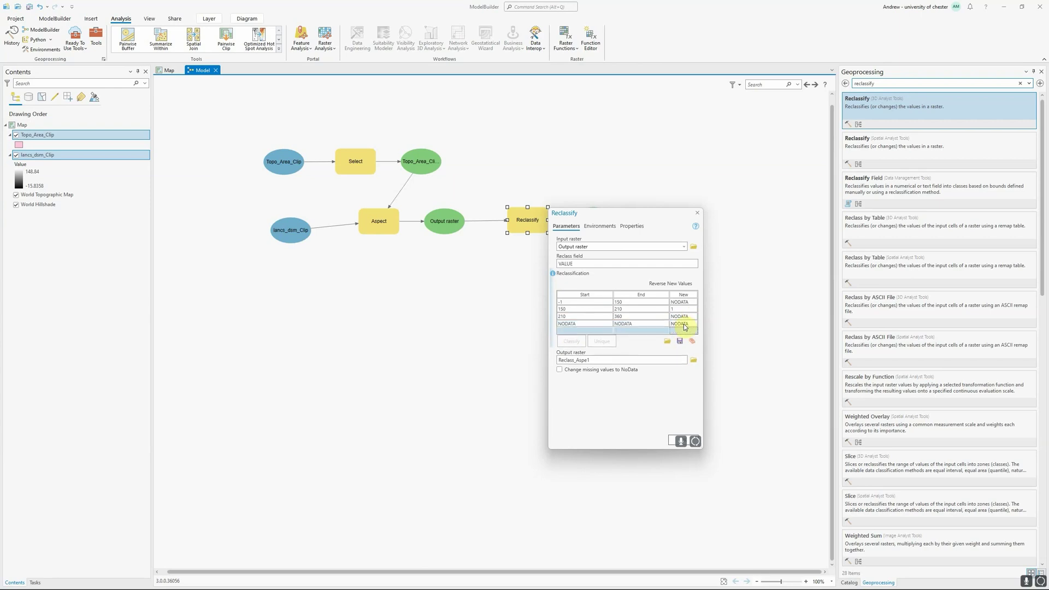
Rename the Reclassify output raster from Reclass_Aspe1 to FinalAreas
click(594, 359)
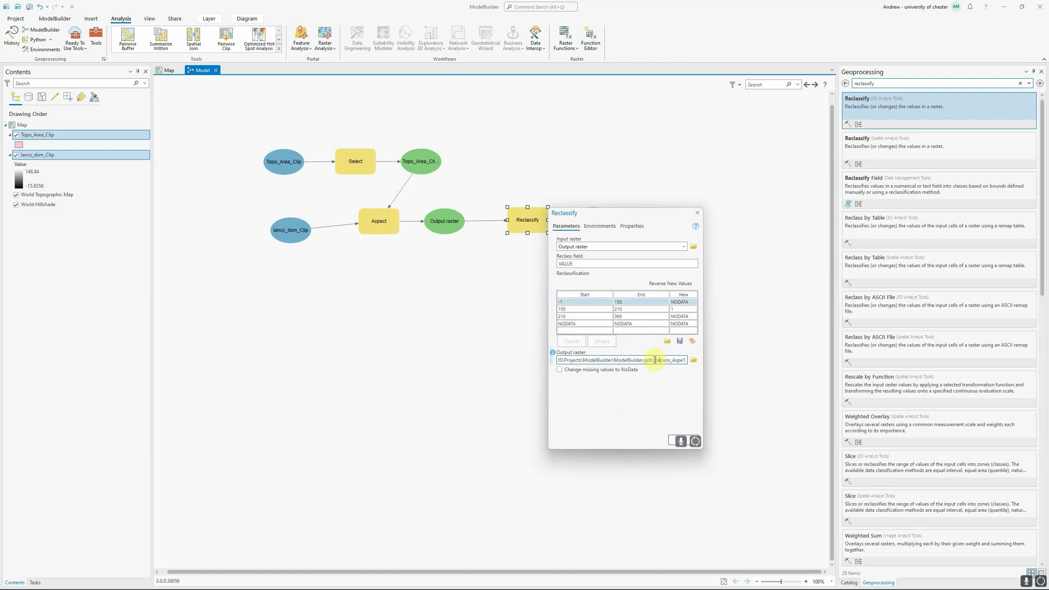
double_click(656, 360)
text(FinalAreas)
Apply the Reclassify settings and mark the FinalAreas output as Add To Display
click(670, 440)
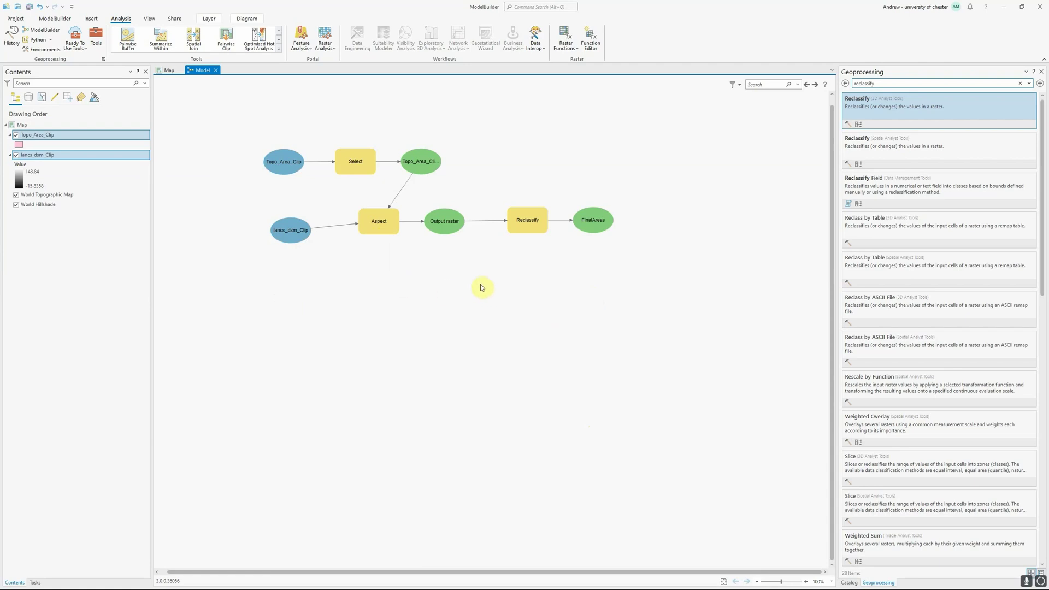
click(17, 259)
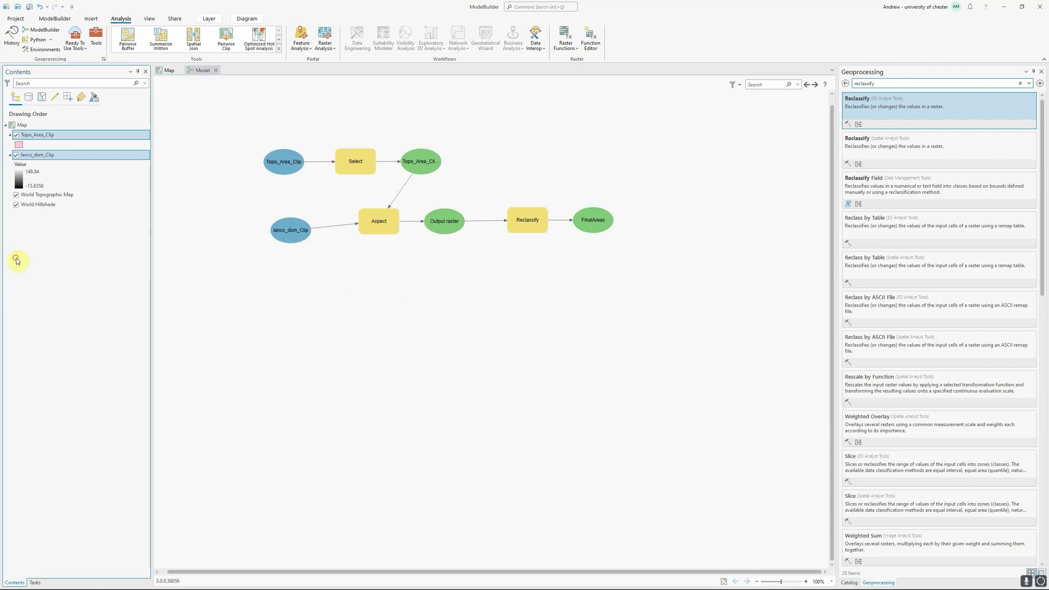
click(21, 125)
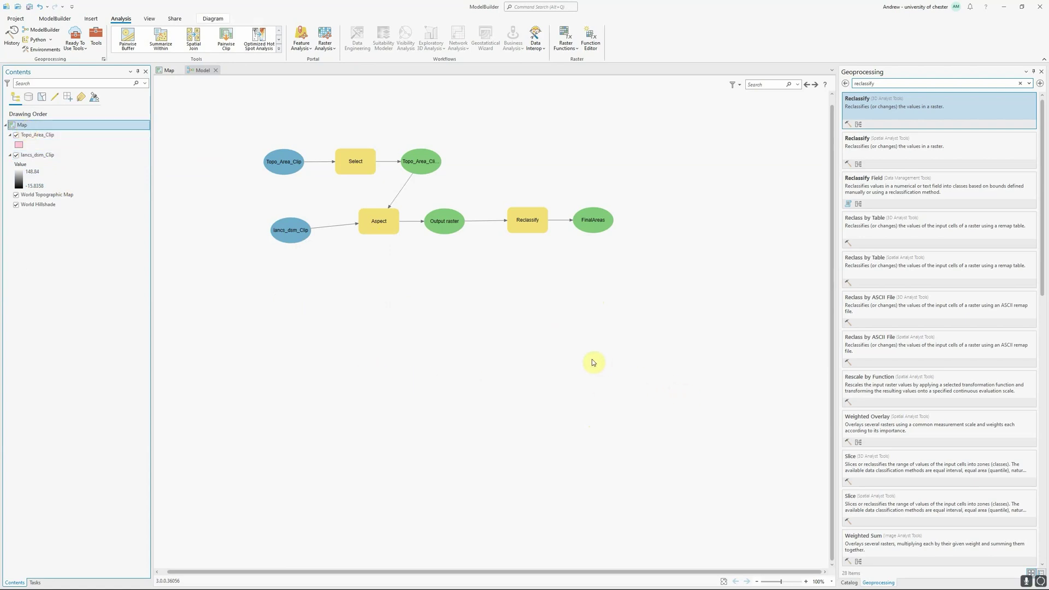
right_click(593, 227)
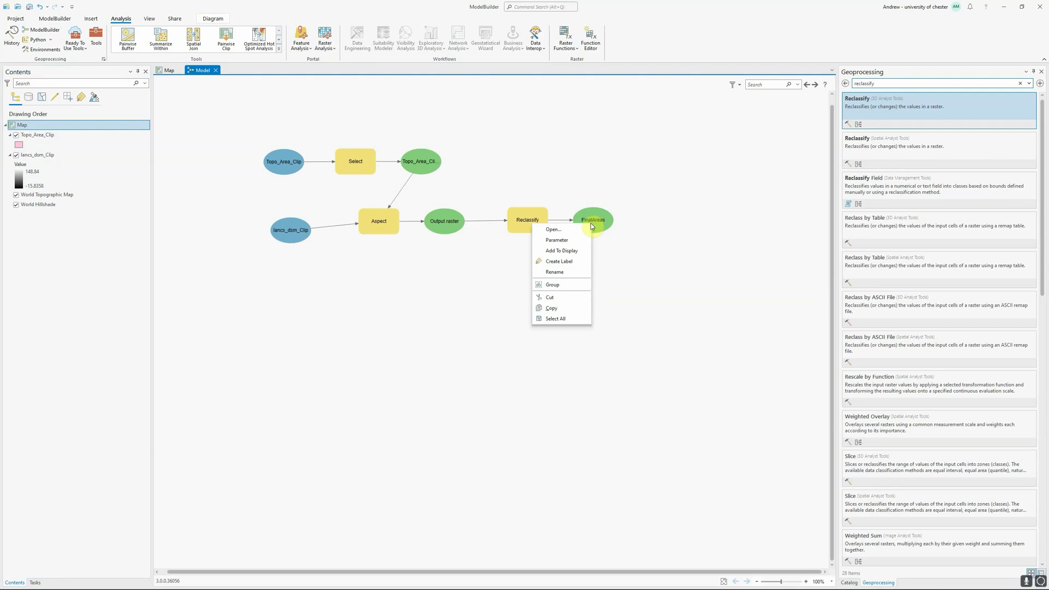
click(579, 252)
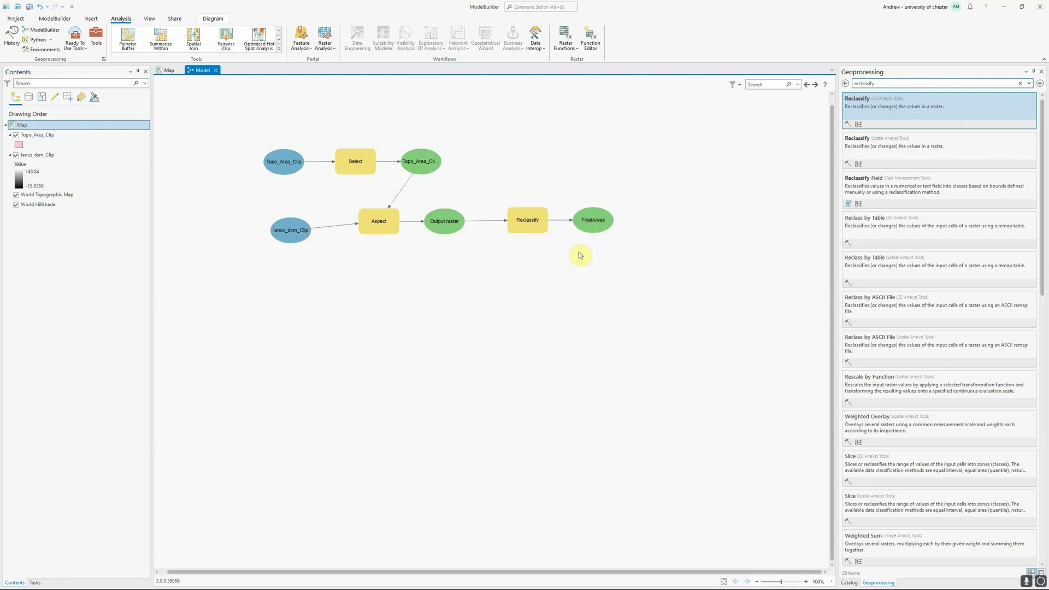
right_click(599, 232)
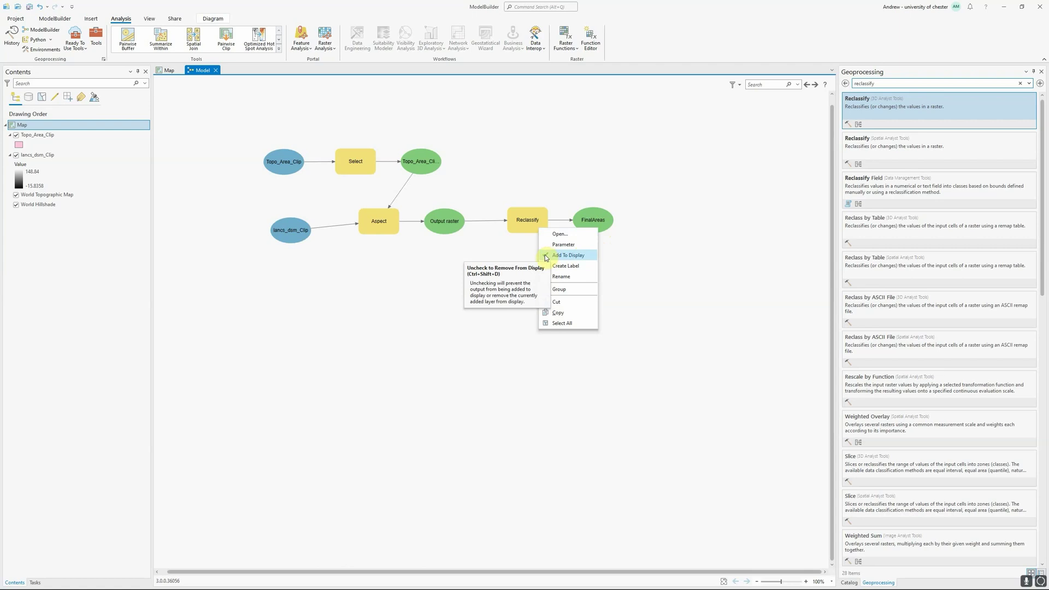
click(728, 303)
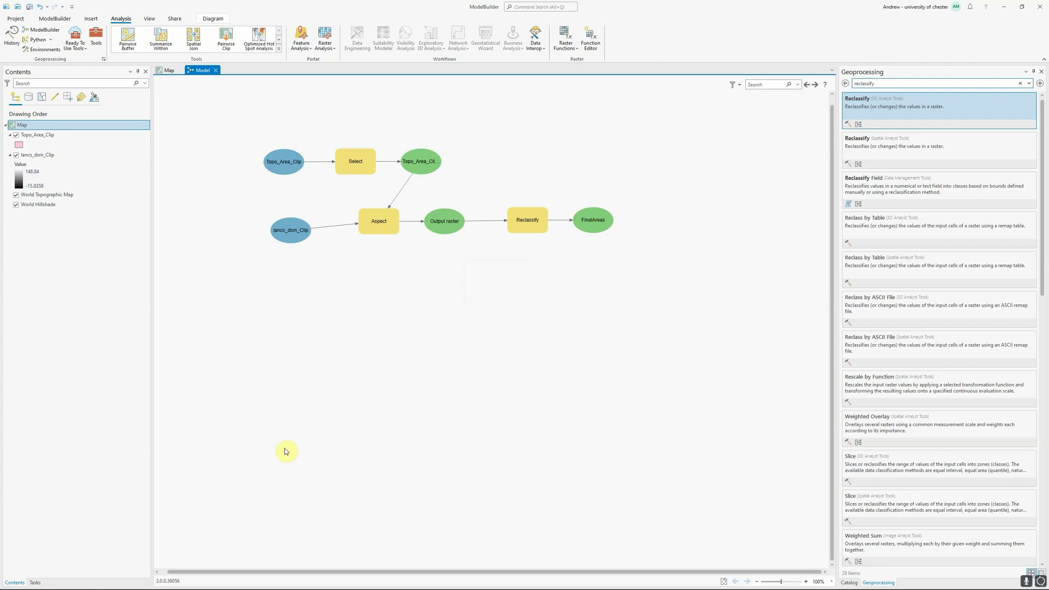
Run the model from the ModelBuilder ribbon and close the finished progress dialog
click(62, 21)
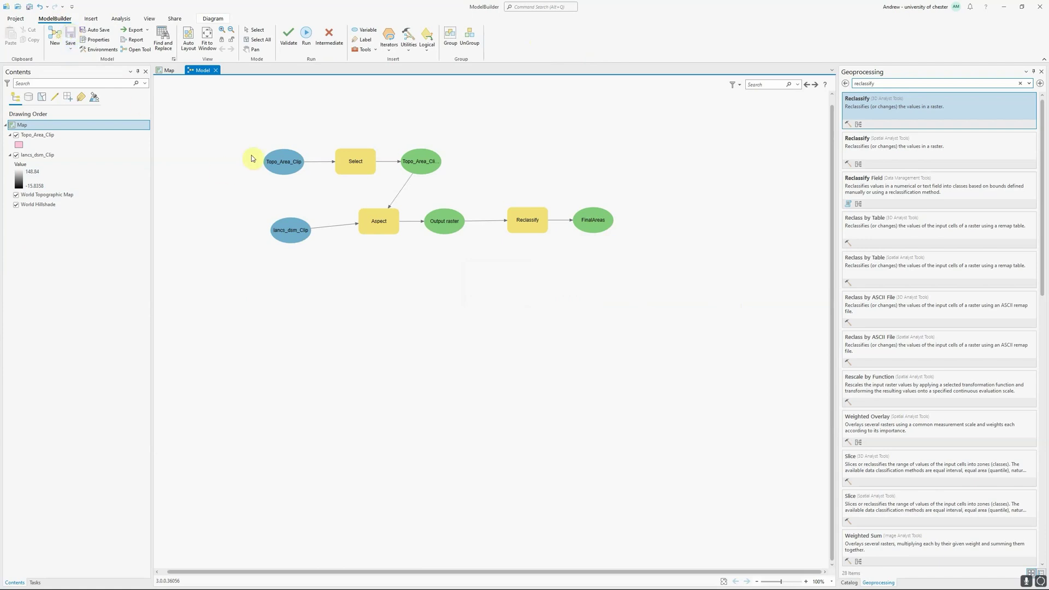
click(307, 36)
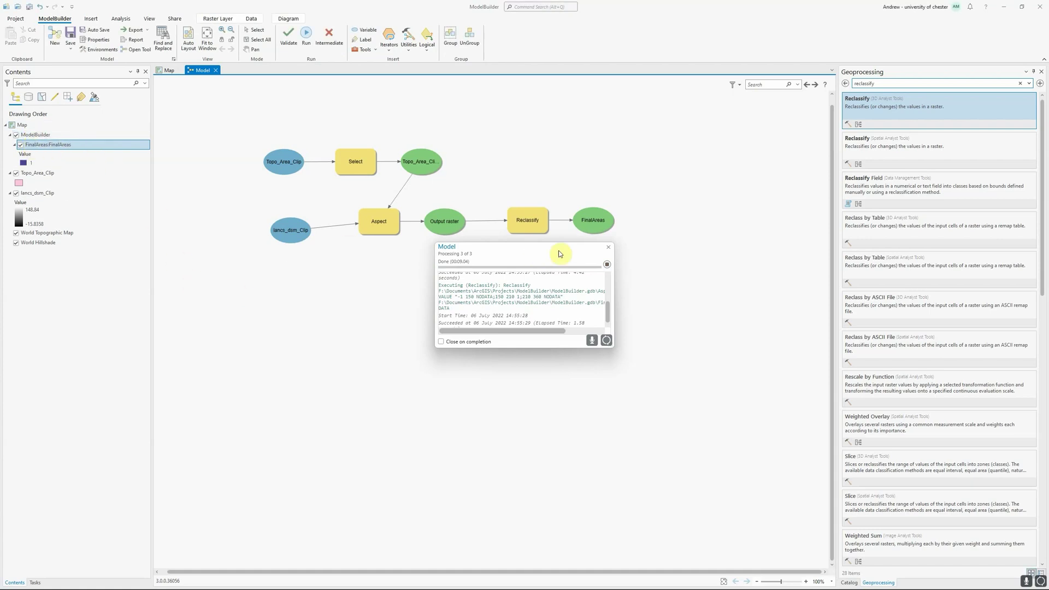
click(608, 247)
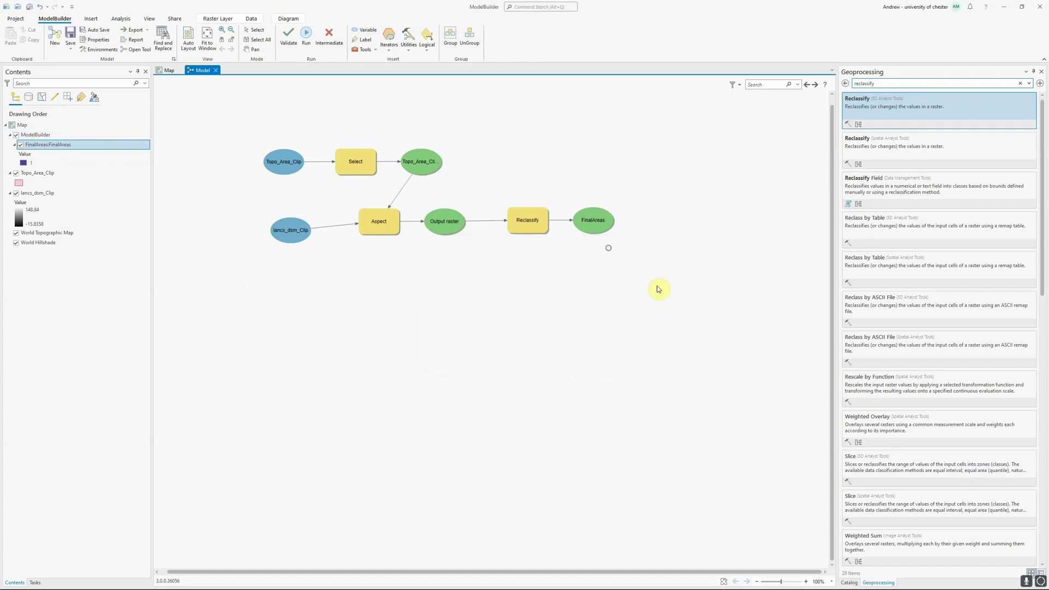
Zoom the map and turn off Topo_Area_Clip to view FinalAreas over the elevation raster
click(167, 69)
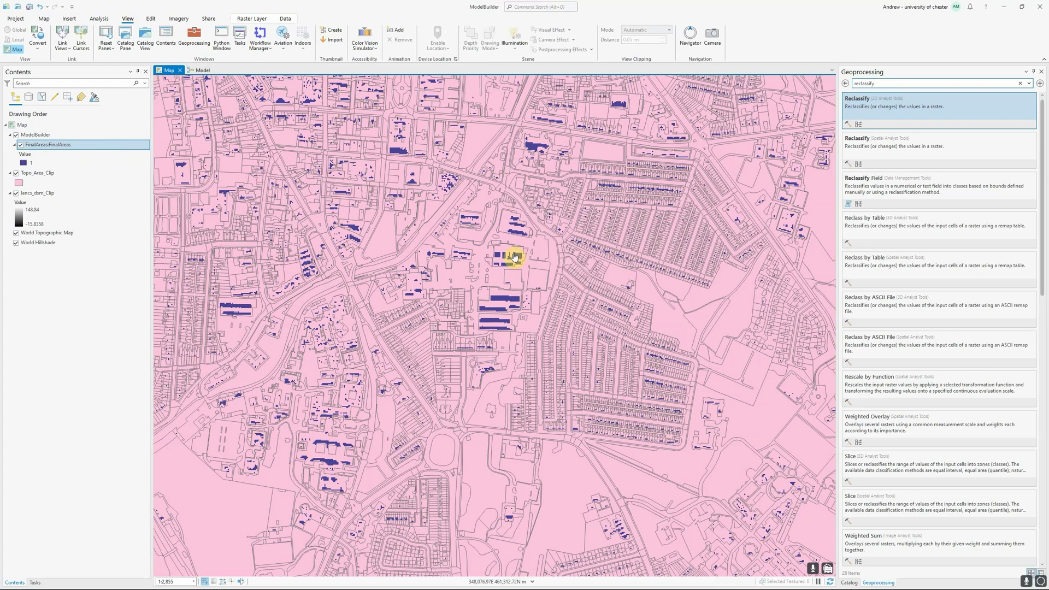
scroll(503, 298, up, 3)
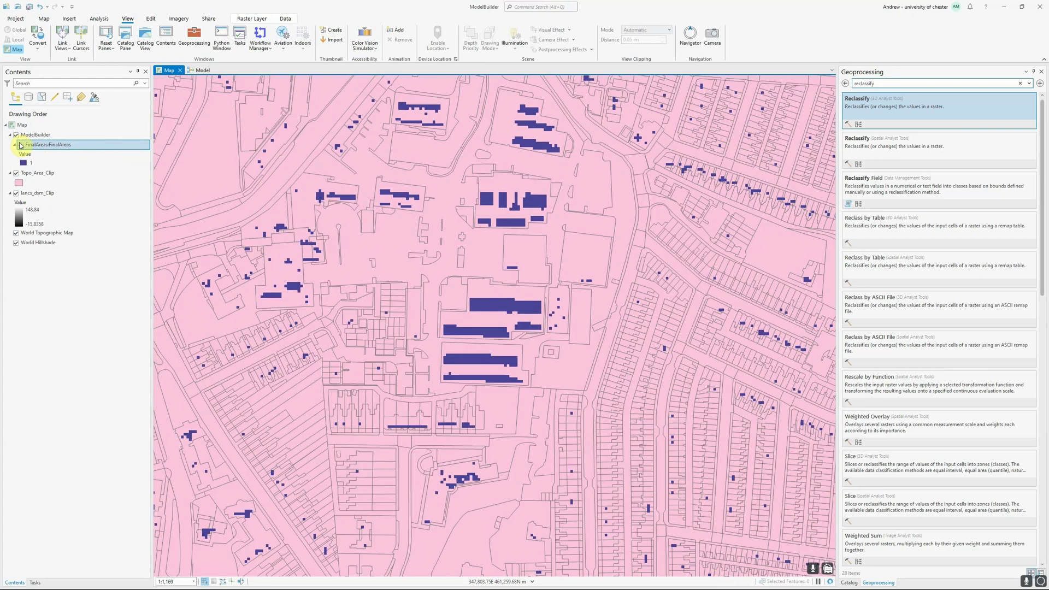
click(21, 145)
click(17, 173)
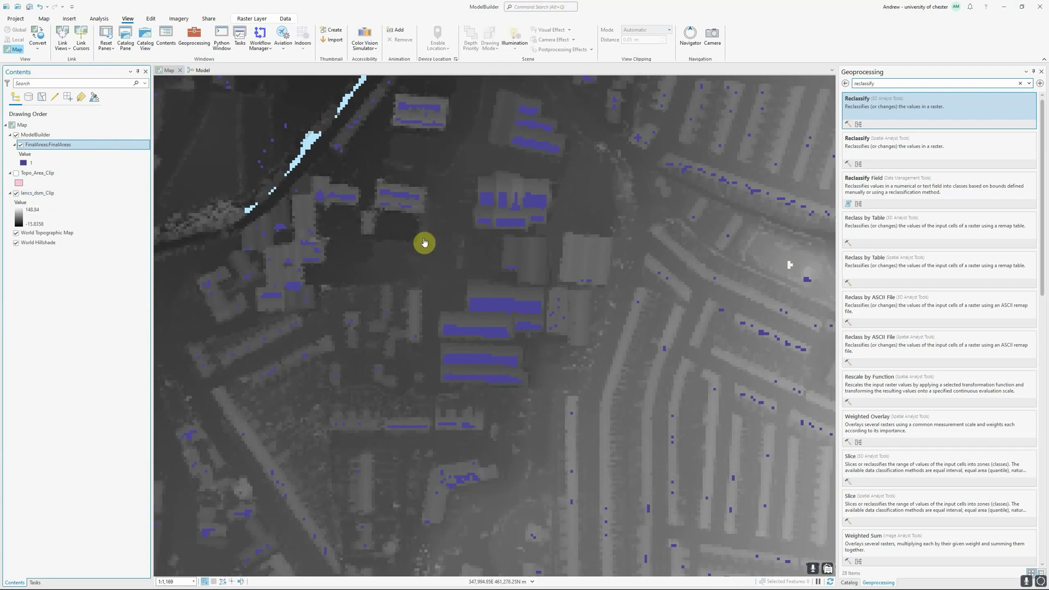
click(201, 70)
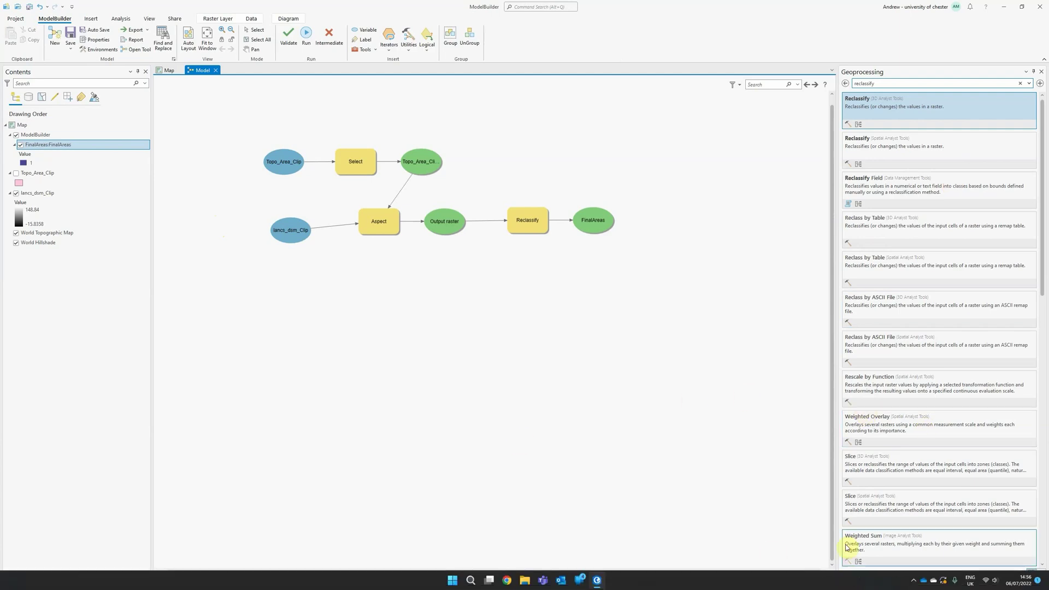
click(849, 582)
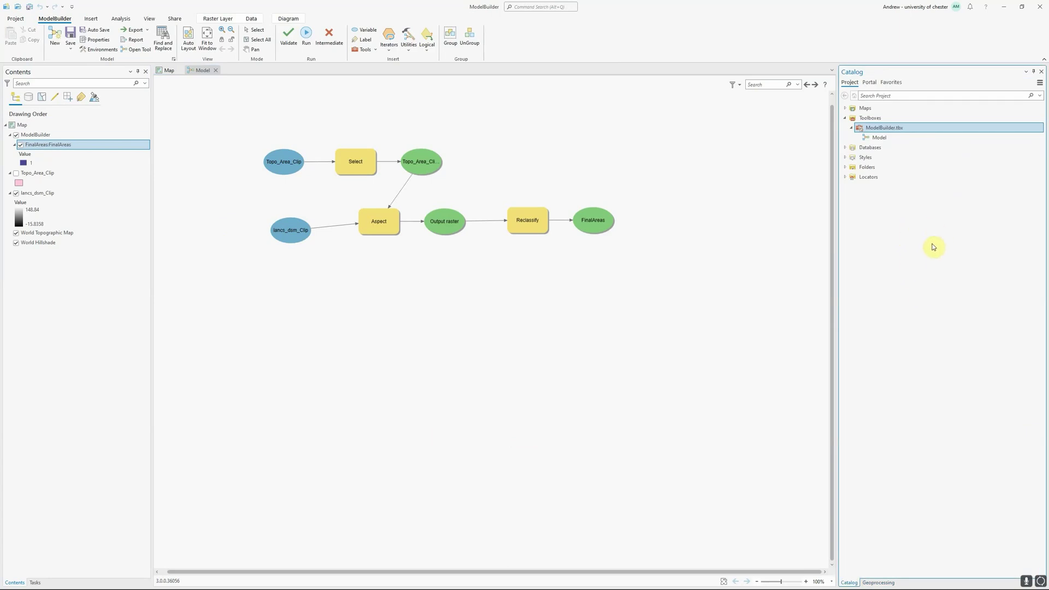
double_click(879, 138)
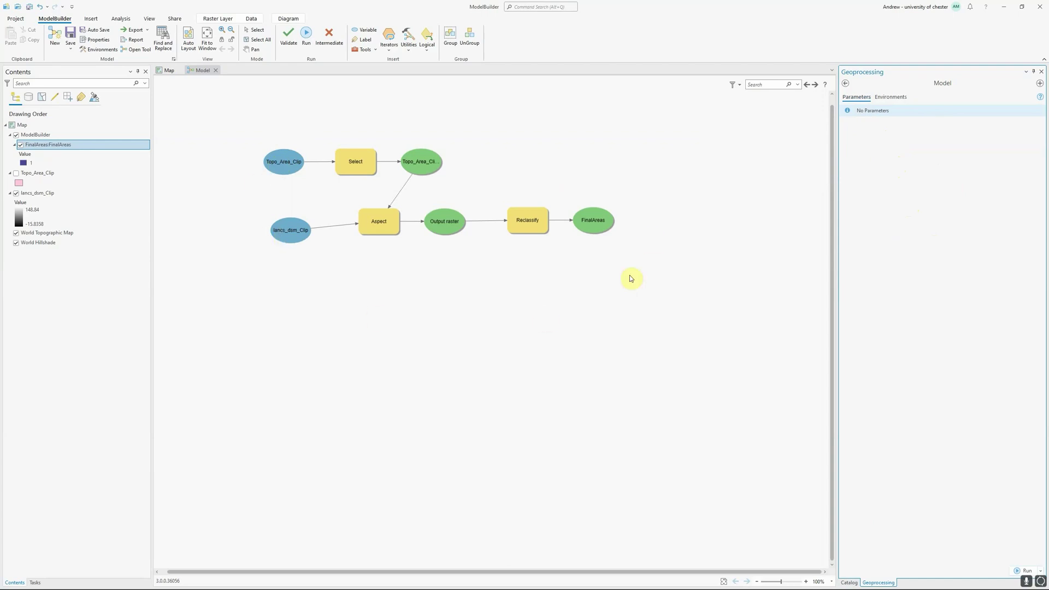
click(846, 83)
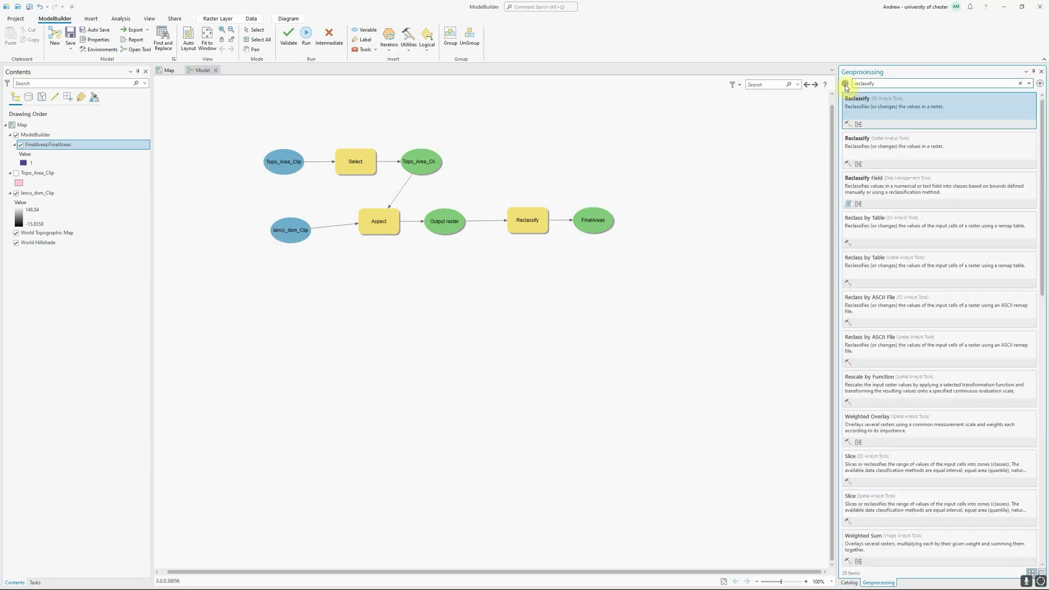
click(428, 315)
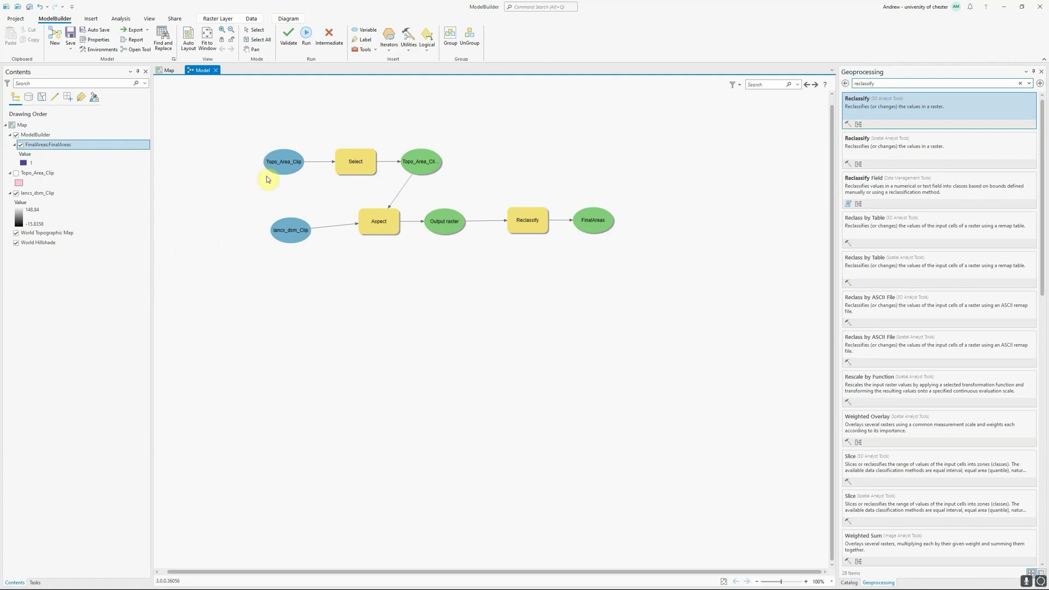
Expose the Topo_Area_Clip and lancs_dsm_Clip inputs and FinalAreas output as parameters, and save
right_click(280, 167)
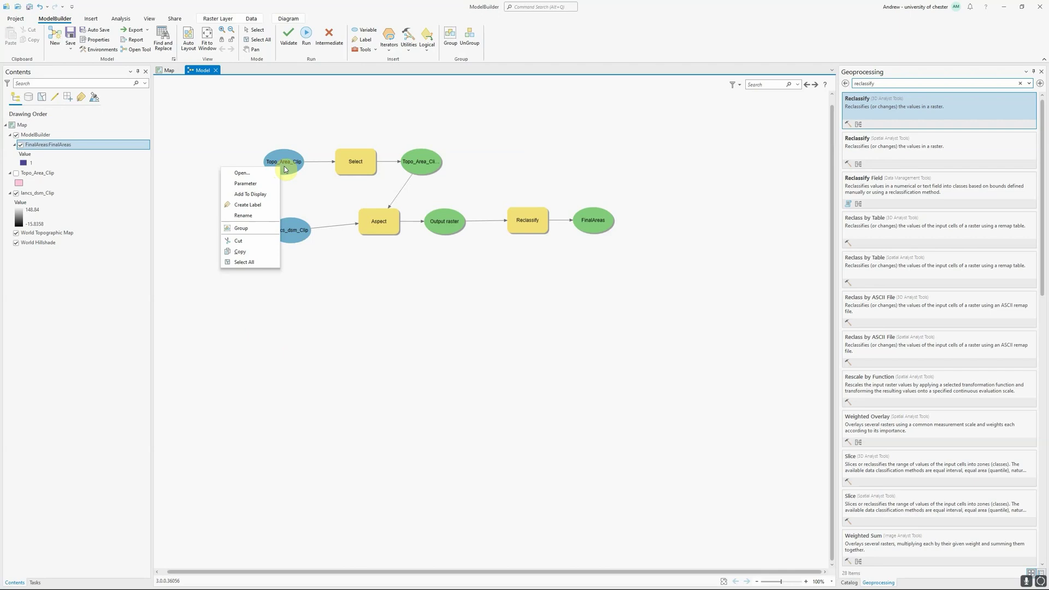
click(264, 184)
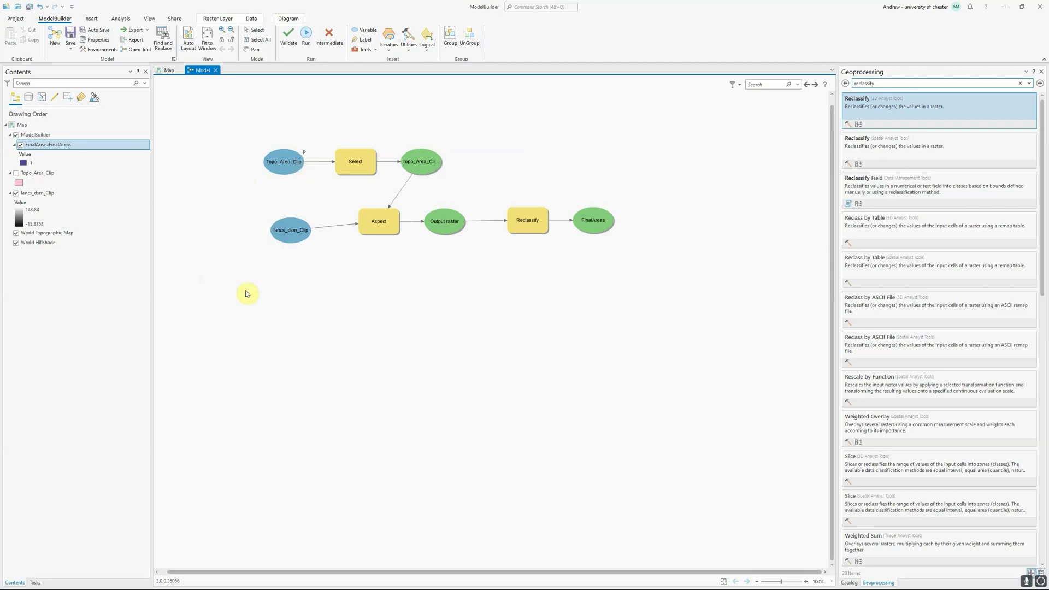
right_click(292, 236)
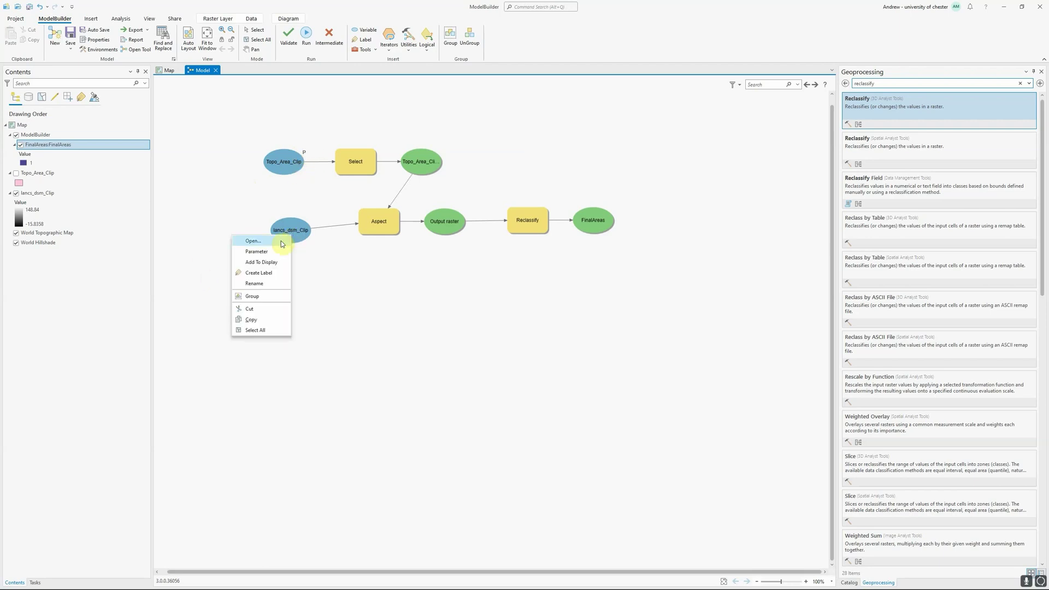
click(270, 251)
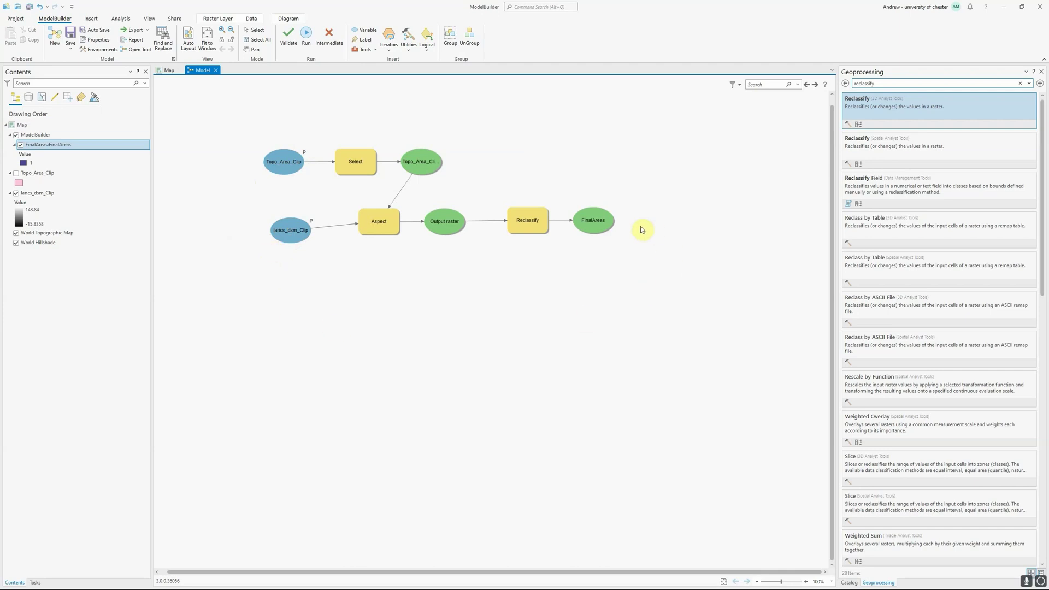
right_click(594, 227)
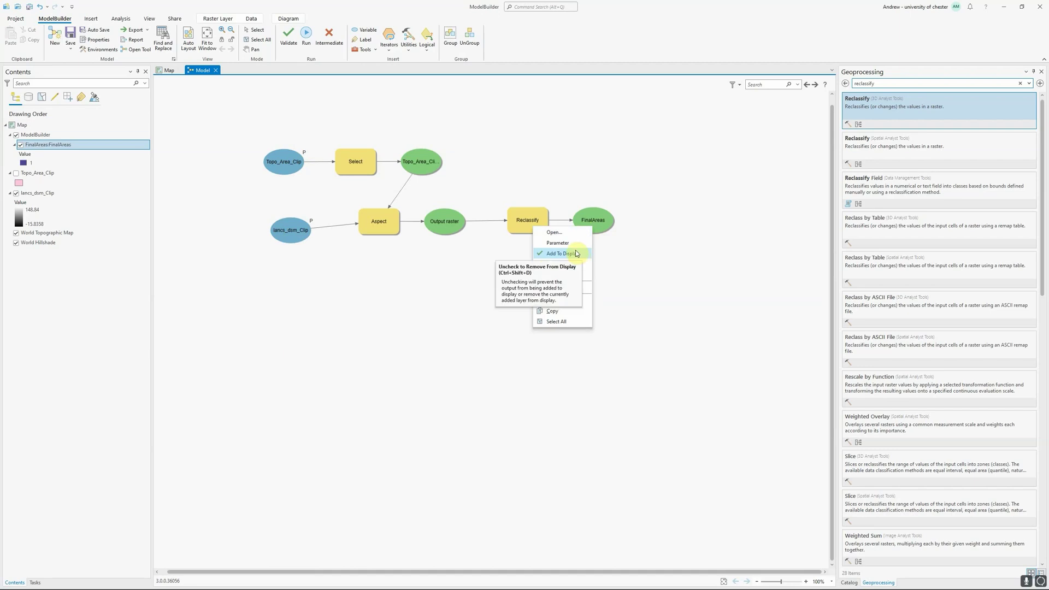
click(575, 248)
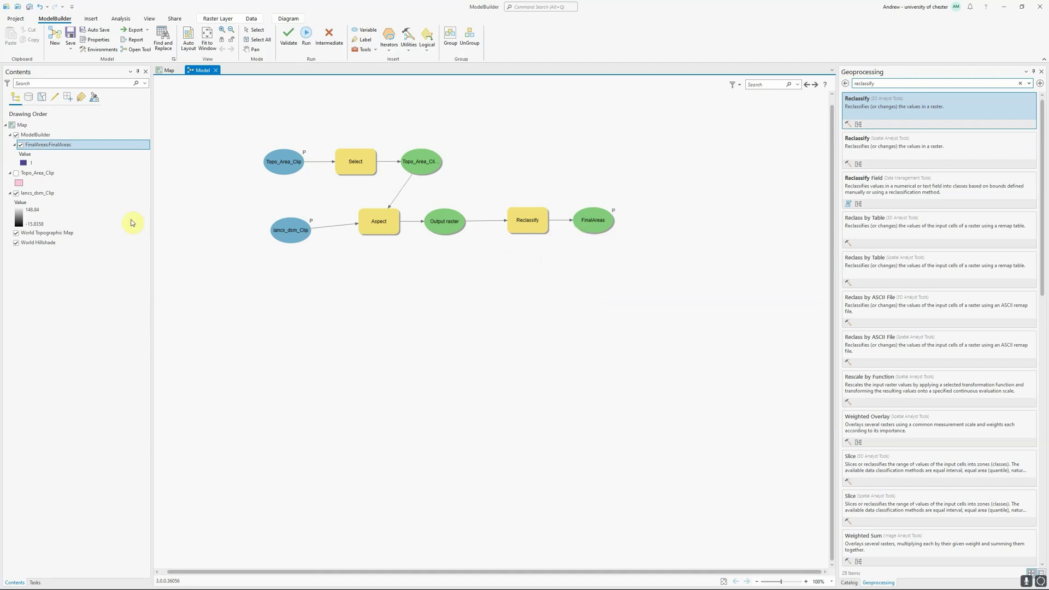
click(70, 36)
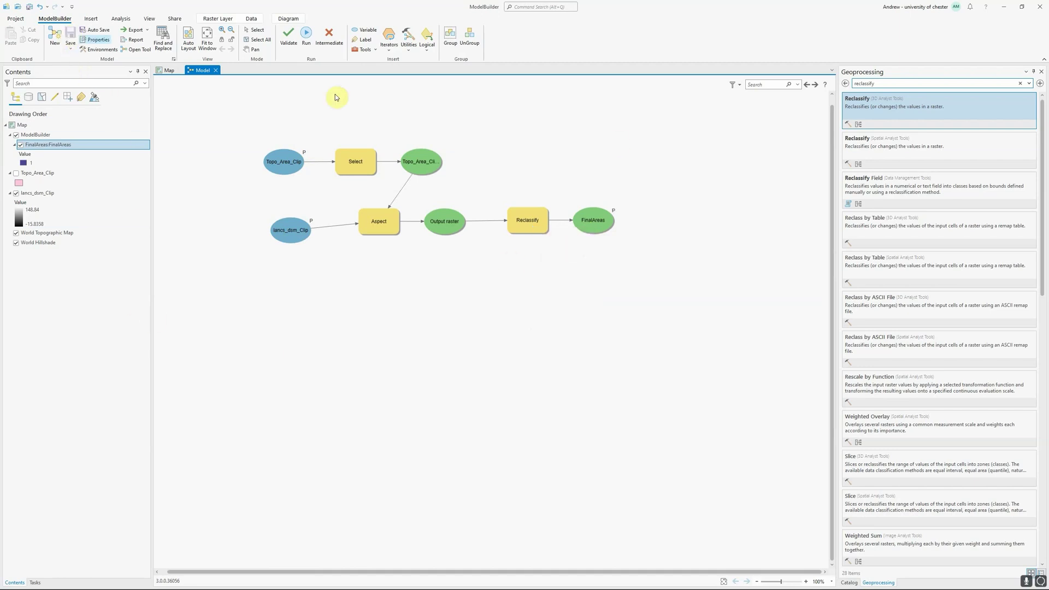
Run the Model tool from Catalog with its output path ending in FinalAreas2
click(849, 583)
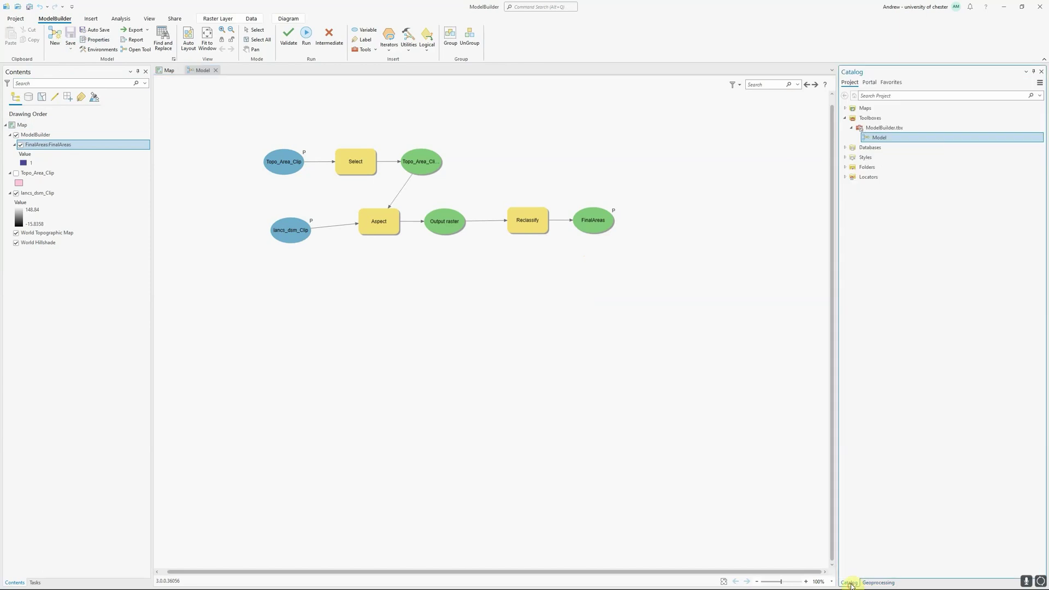
double_click(879, 138)
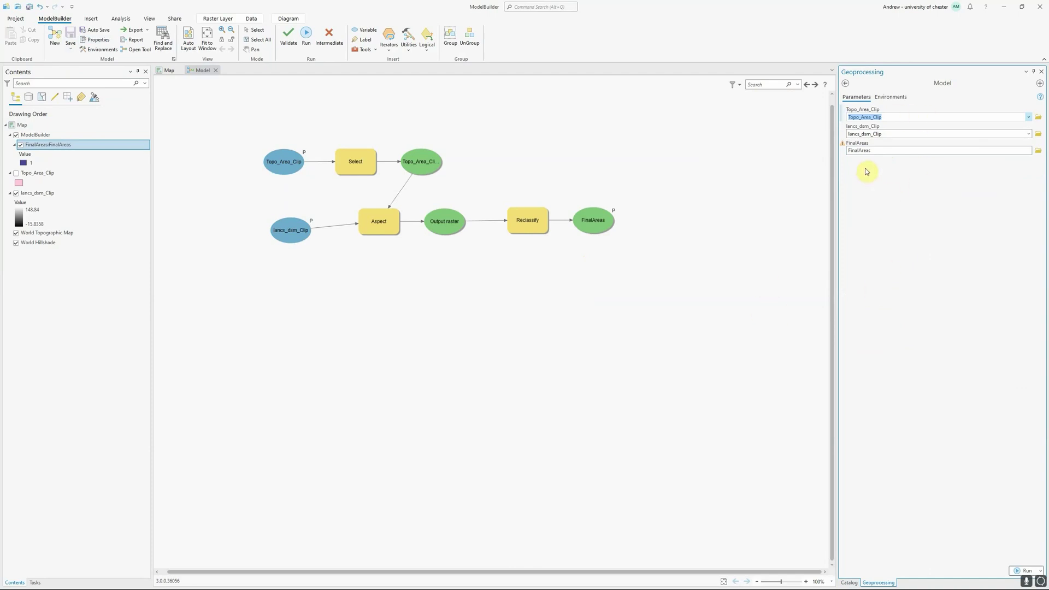
click(873, 152)
click(1022, 149)
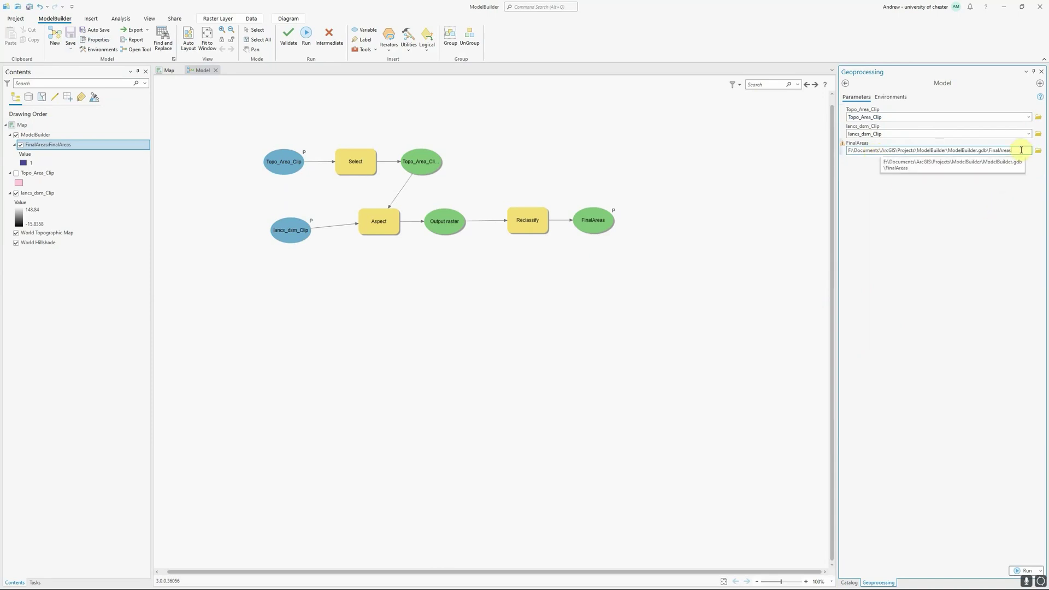
text(2)
key(Tab)
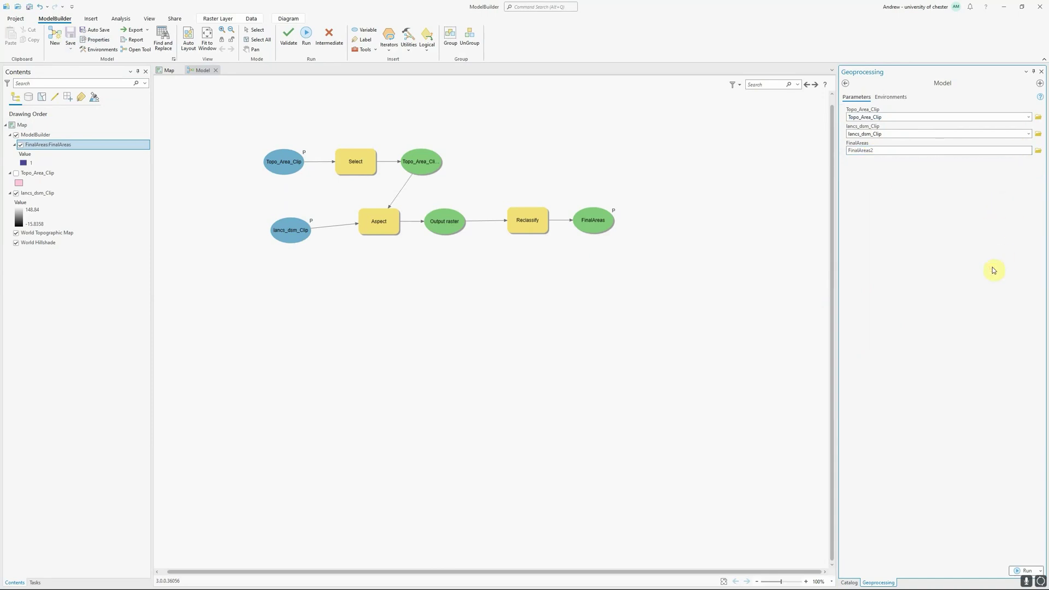
click(1014, 571)
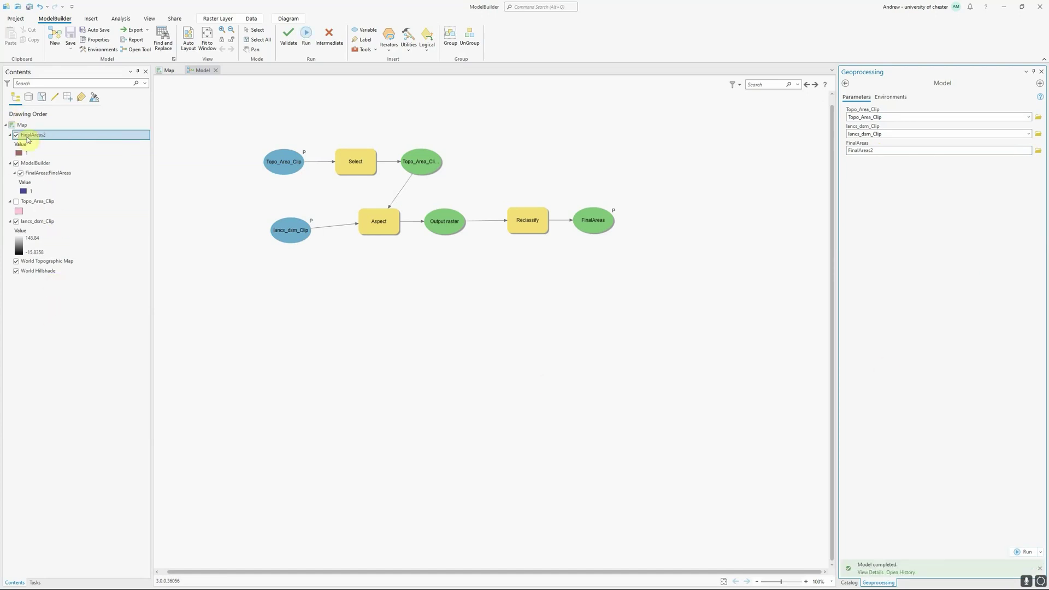
click(167, 70)
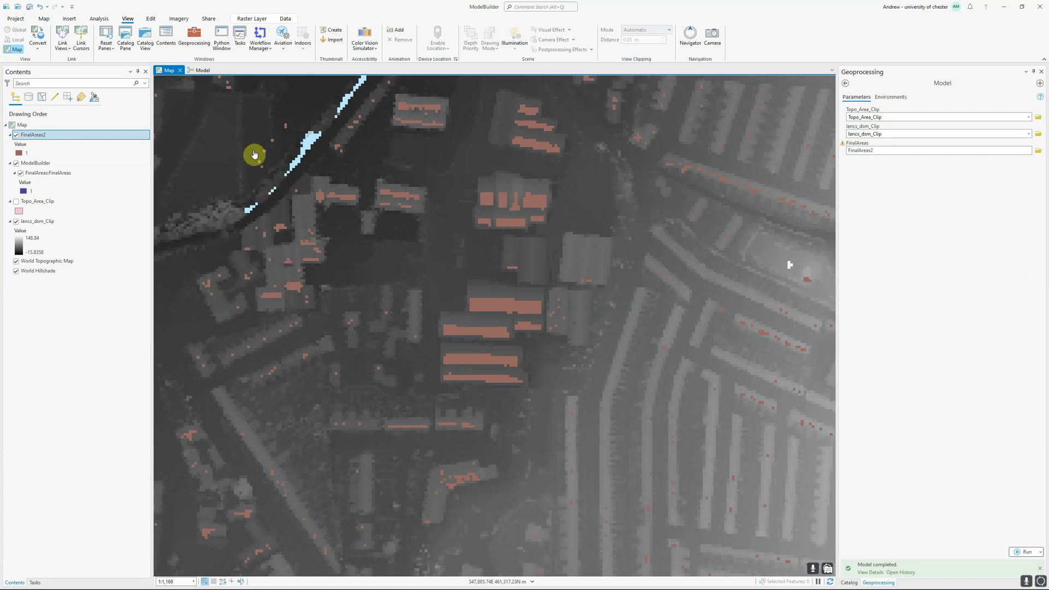
click(203, 71)
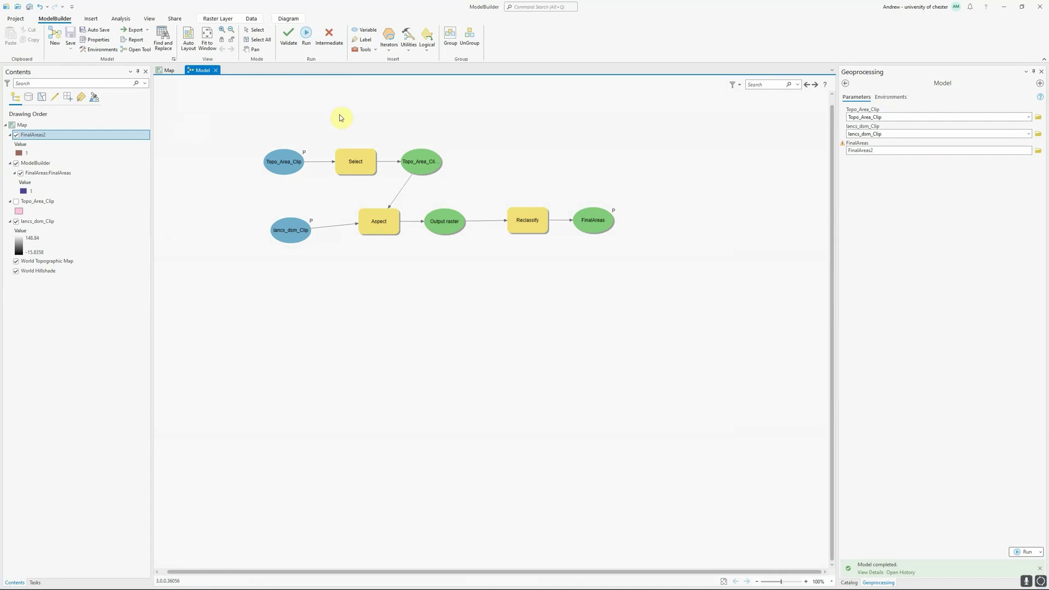
click(427, 50)
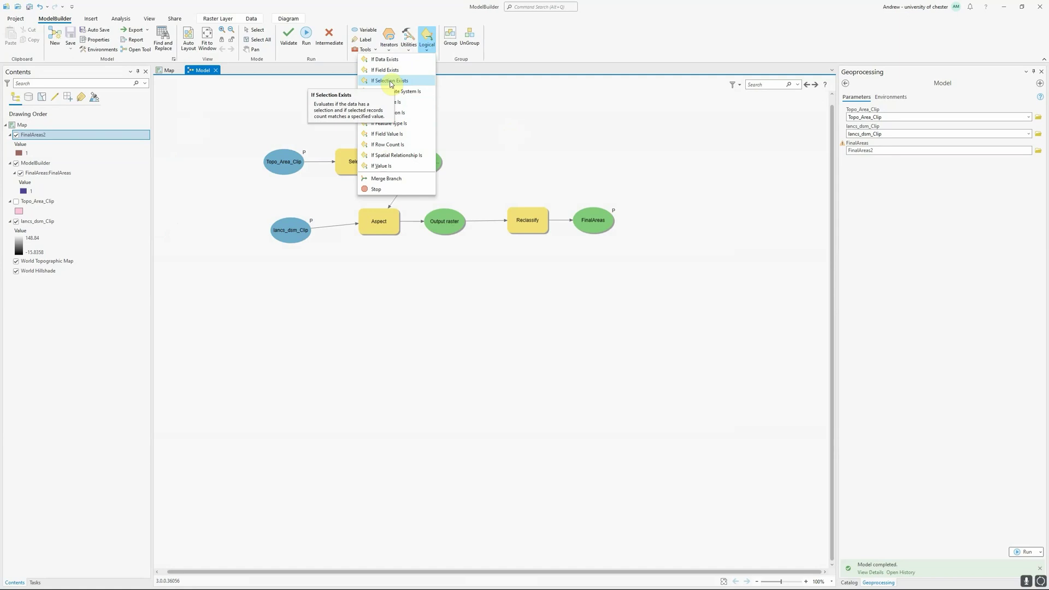
click(528, 128)
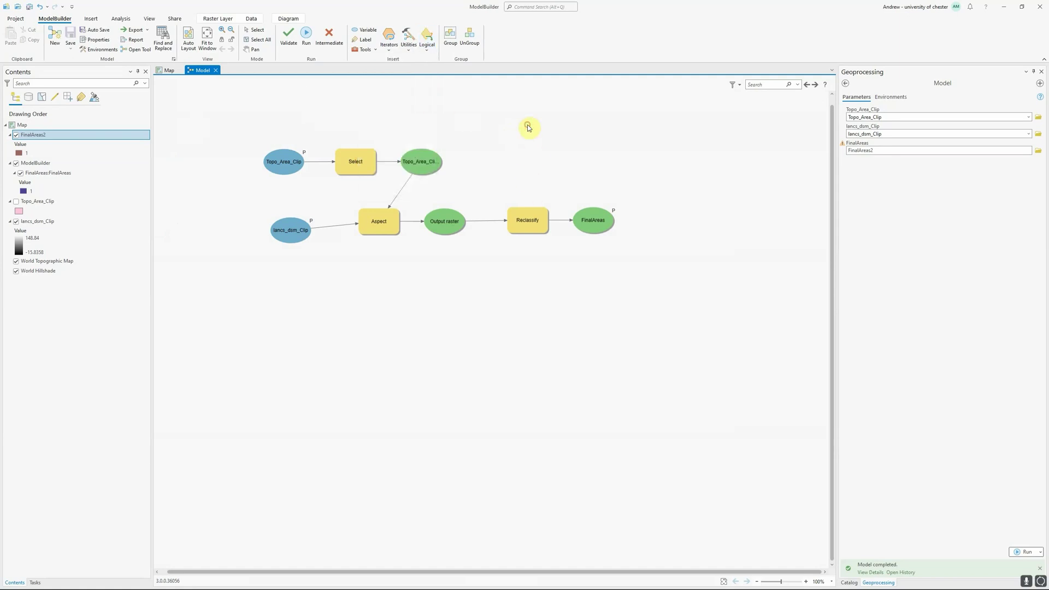
click(387, 51)
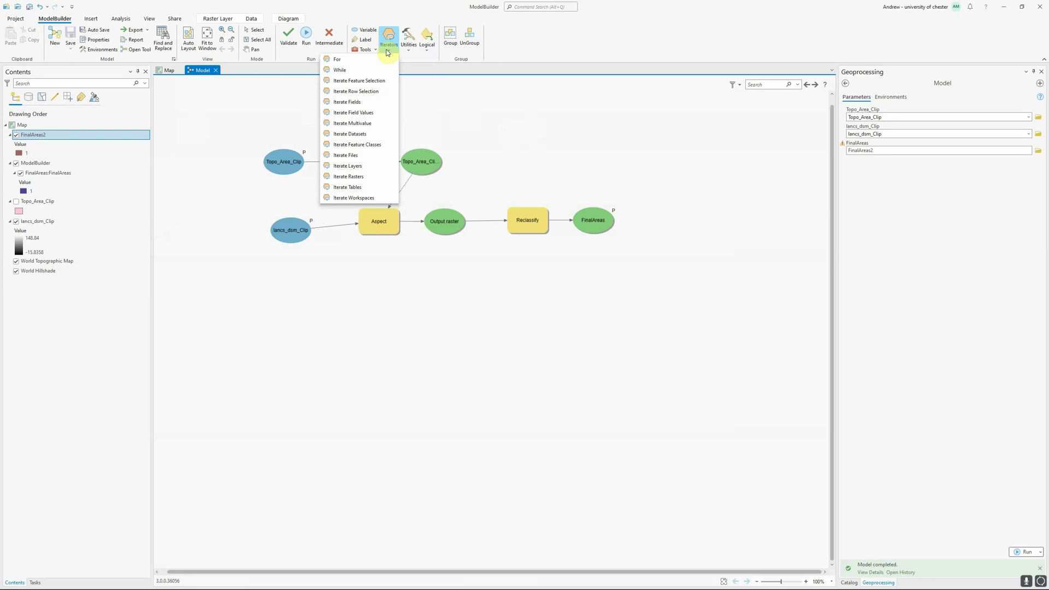
click(524, 140)
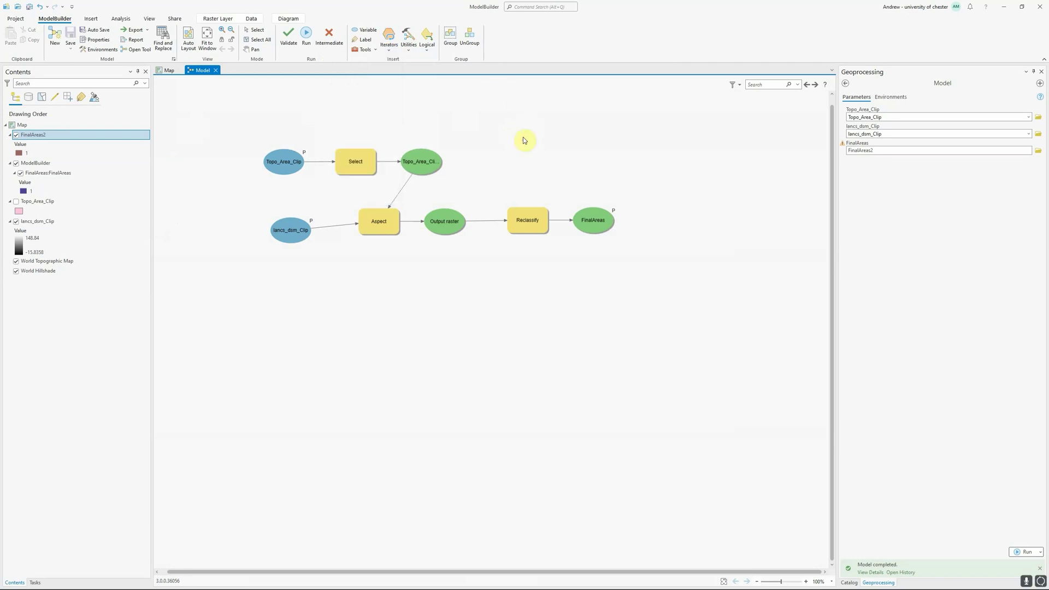